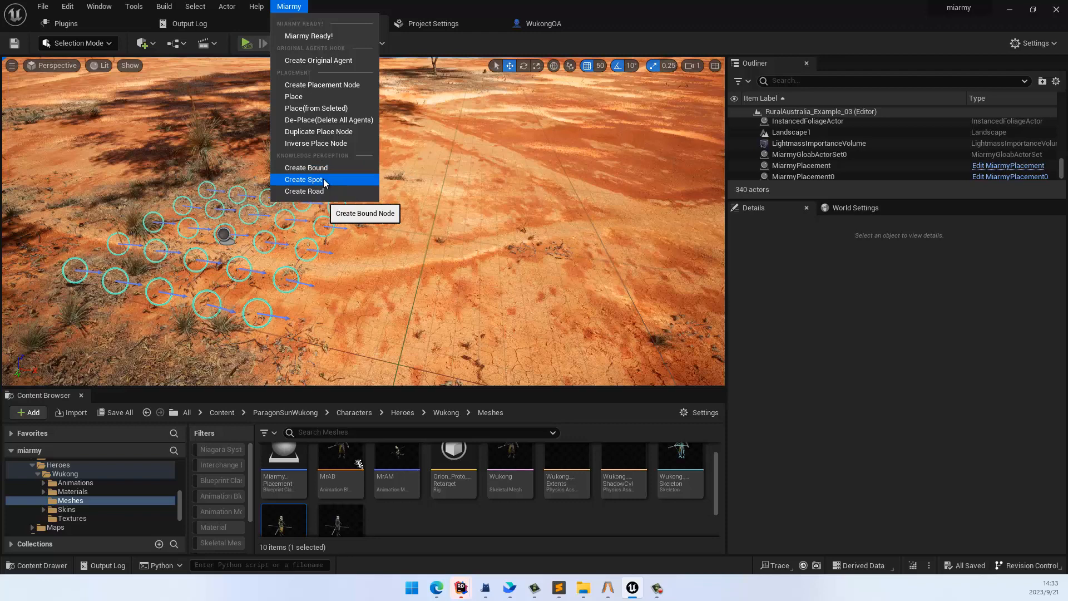
Step: Create a Miarmy spot and place a MiarmySpot in the level on open ground beside the agent placement grid
left_click(324, 180)
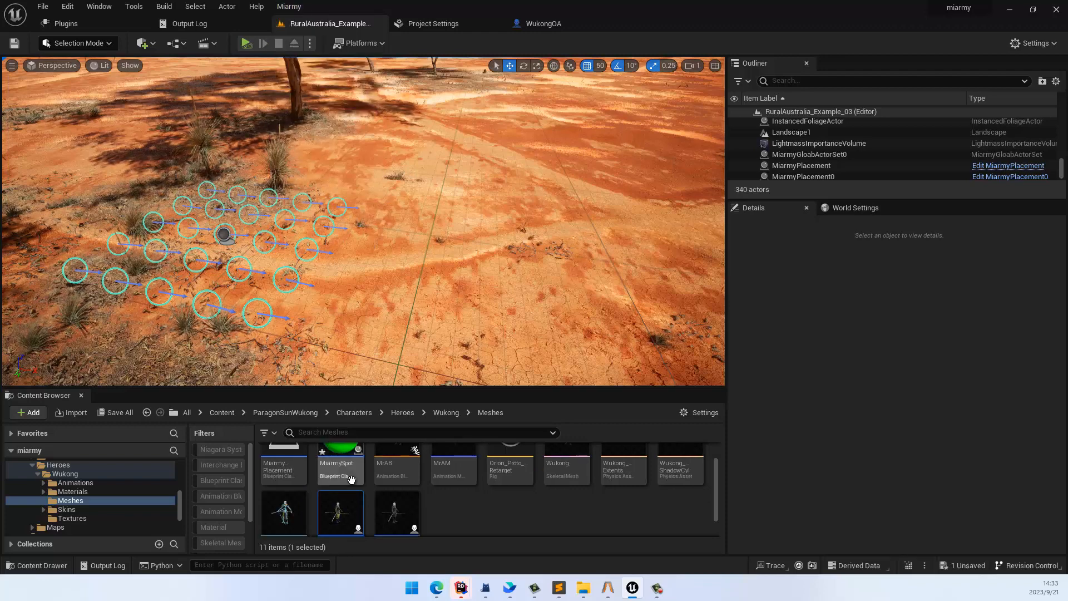
left_click_drag(350, 478, 490, 263)
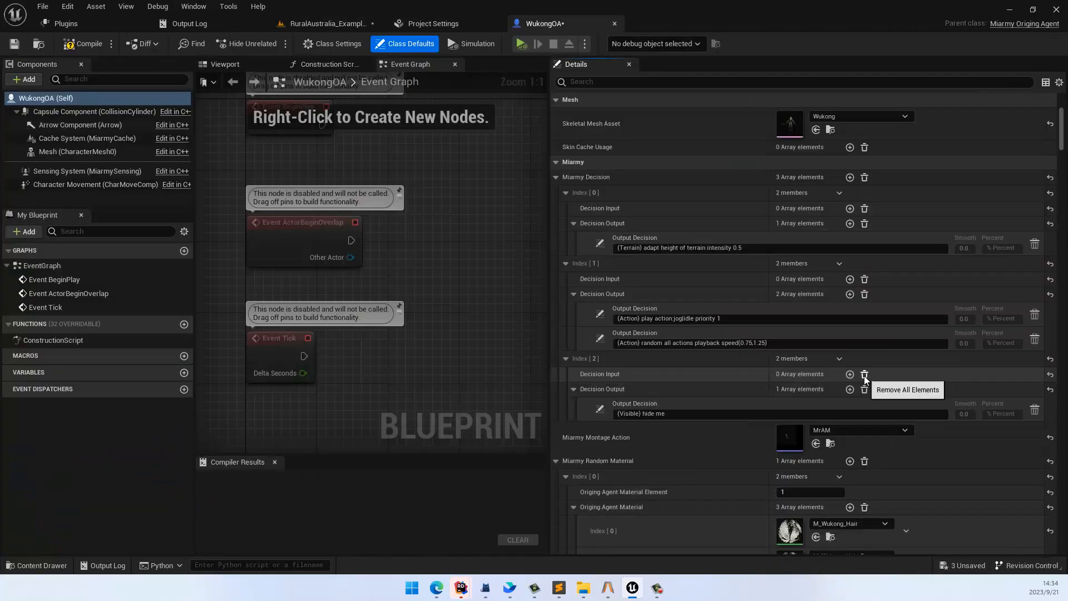
Step: Add an output to decision Index [2] of WukongOA and set it to the spot logic "follow Spot priority 1"
left_click(850, 389)
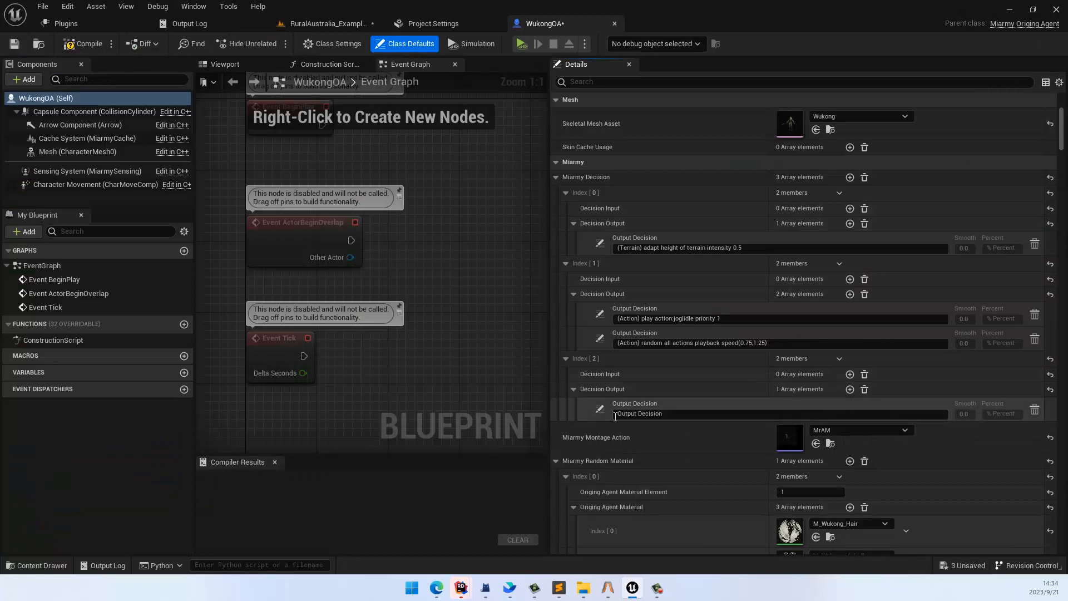
left_click(599, 410)
mouse_move(662, 479)
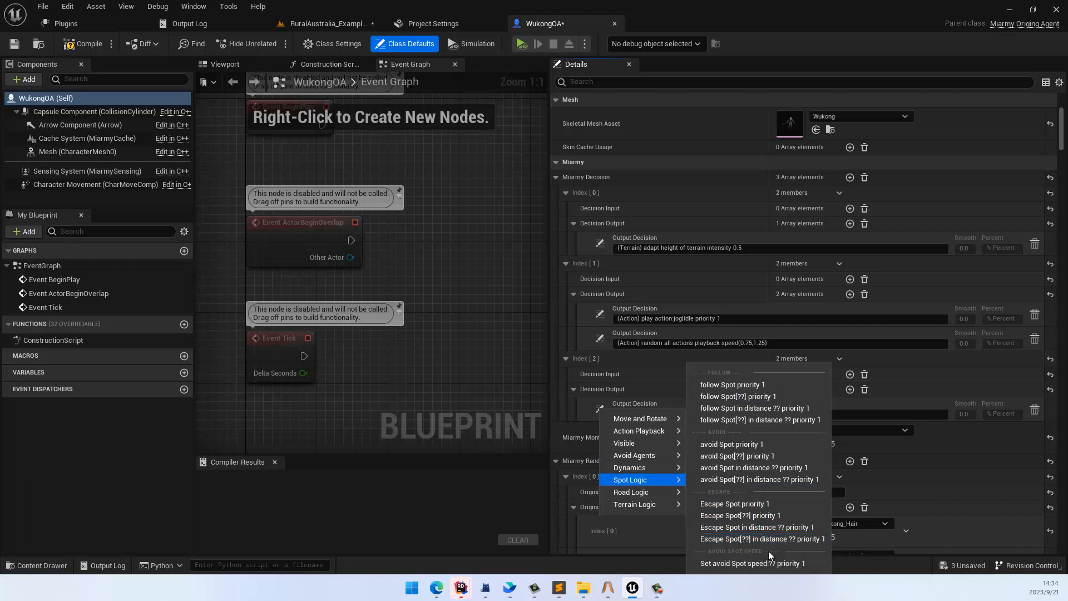
left_click(753, 384)
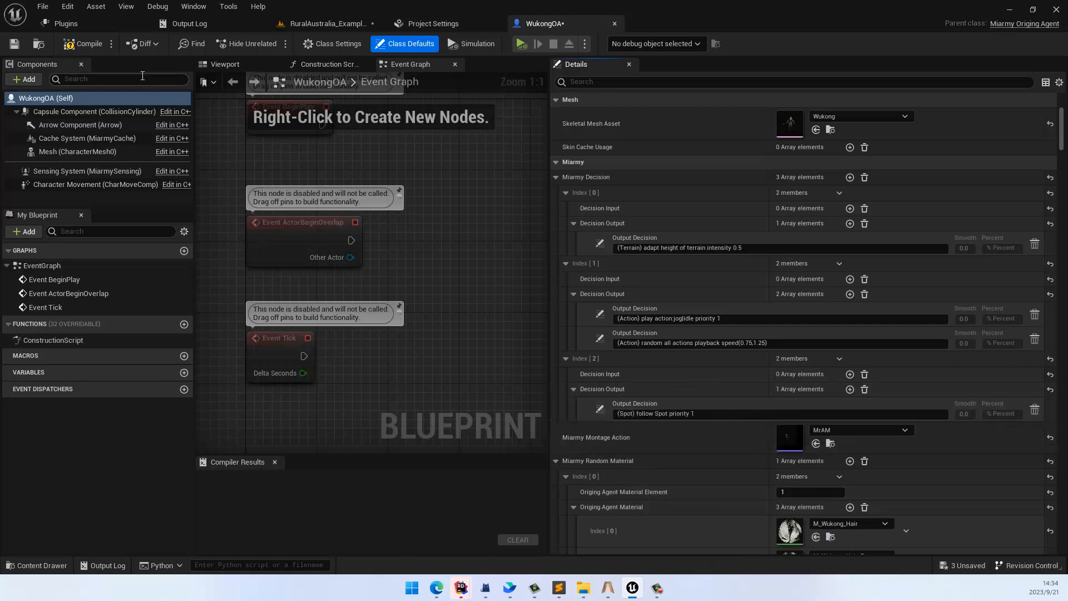
Step: Generate the agents in the RuralAustralia level from the selected MiarmyPlacement only
left_click(330, 23)
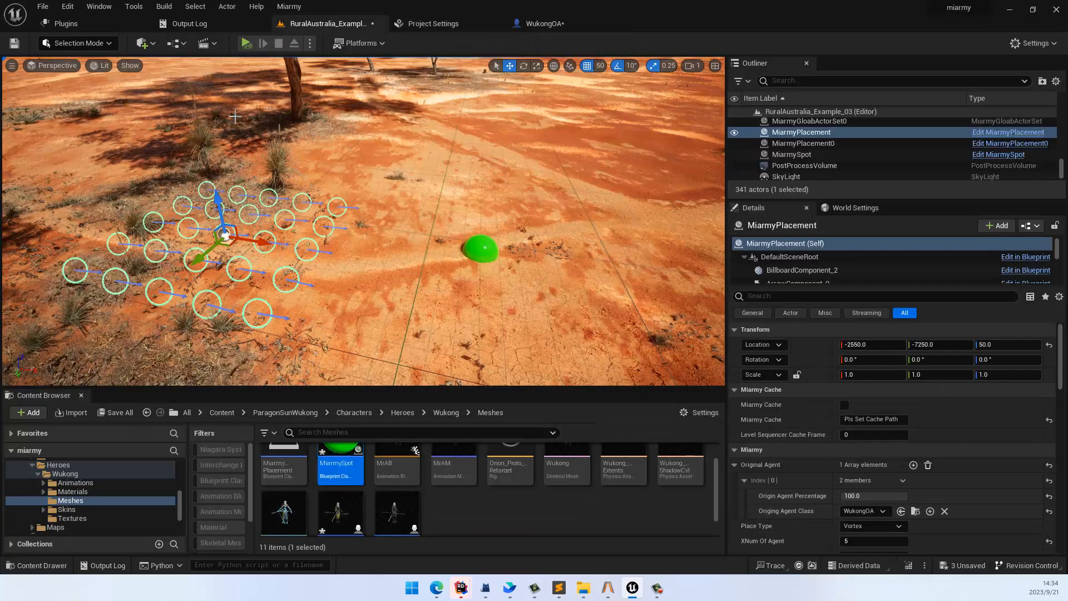
left_click(289, 7)
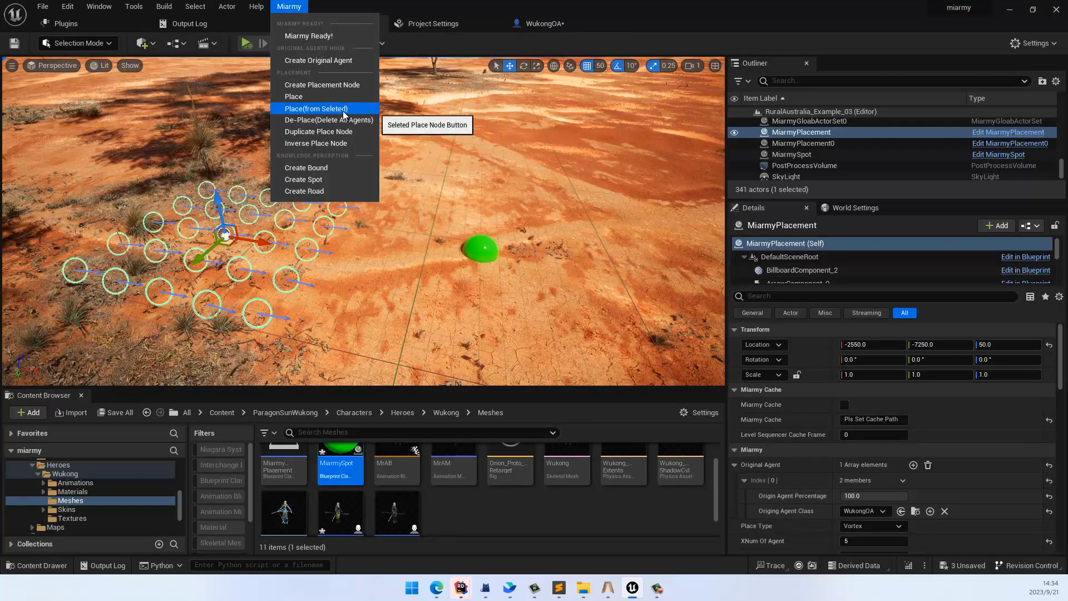
left_click(328, 106)
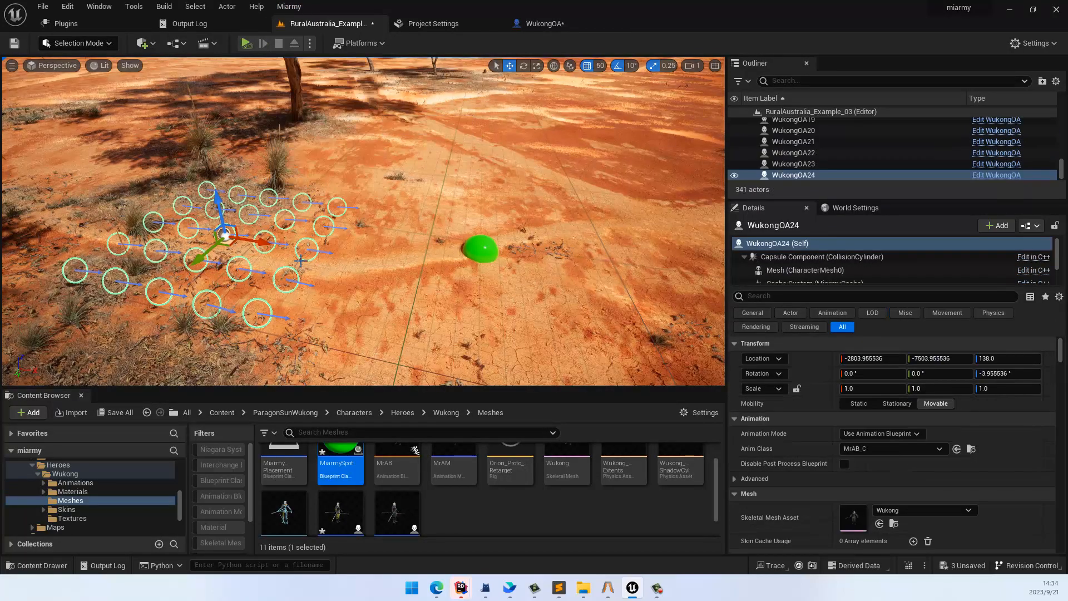
Step: Simulate the level and watch from above how the agents react to the green spot
key("w")
right_click_drag(342, 224, 317, 250)
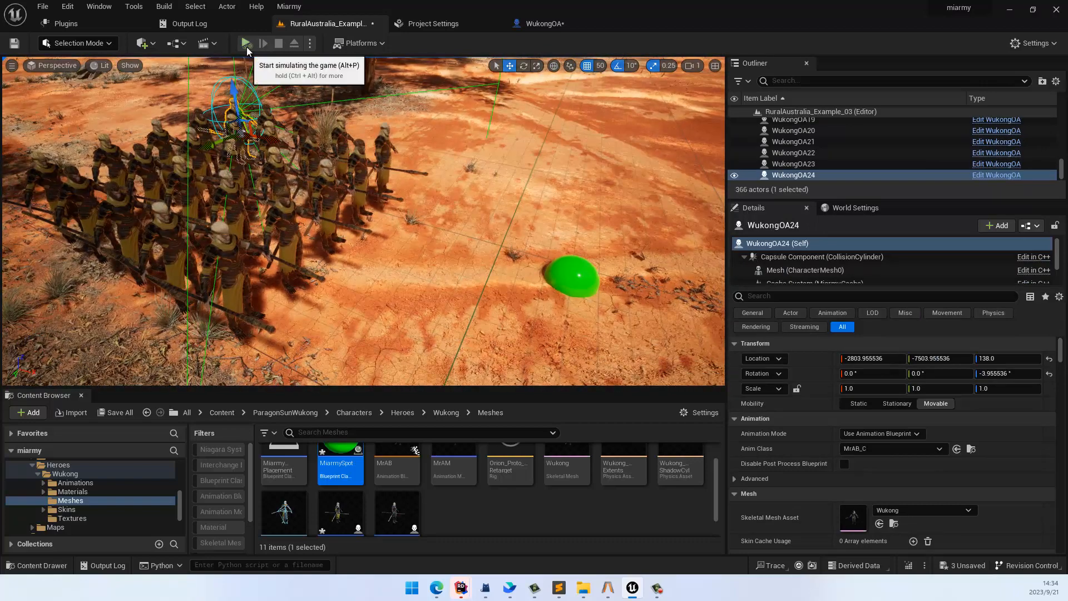
left_click(247, 44)
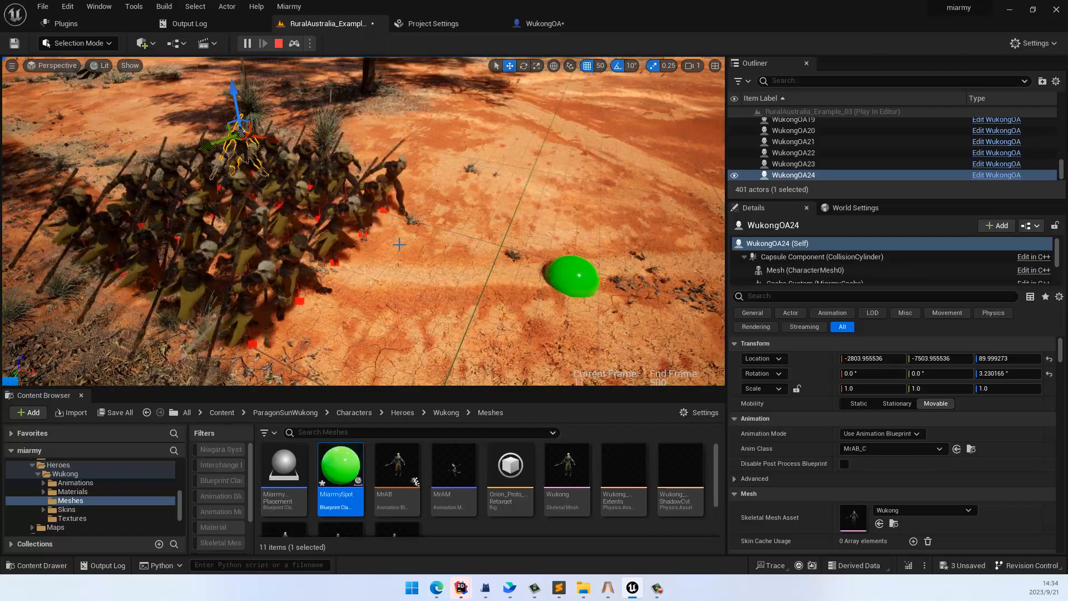
right_click_drag(410, 257, 504, 242)
key("s")
key("w")
key("s")
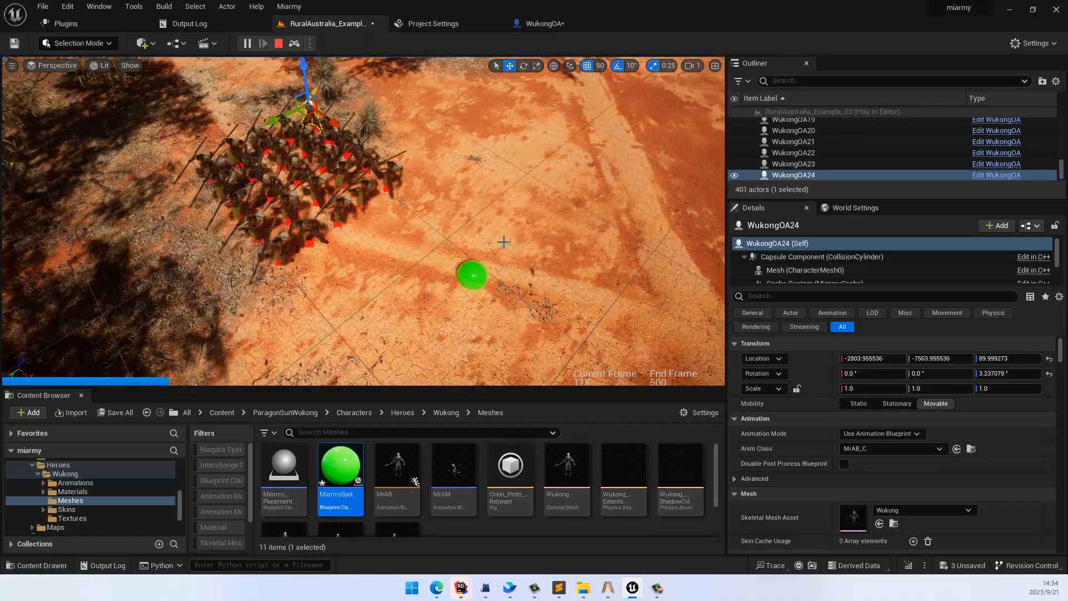
Step: Move the MiarmySpot around the running agents to test their following behaviour, and stop the simulation
left_click(468, 271)
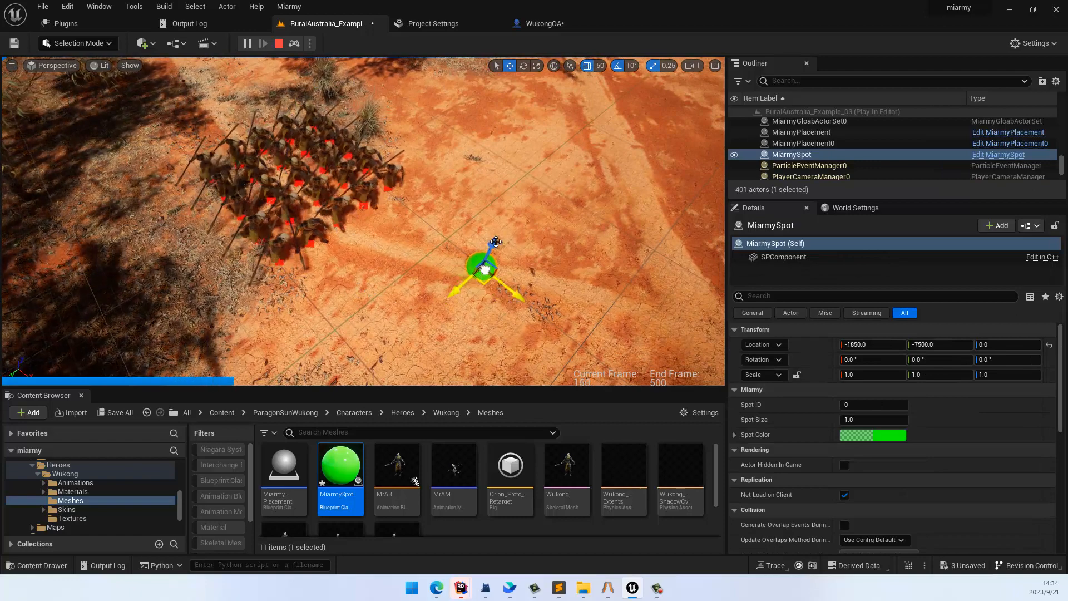
left_click_drag(495, 242, 465, 124)
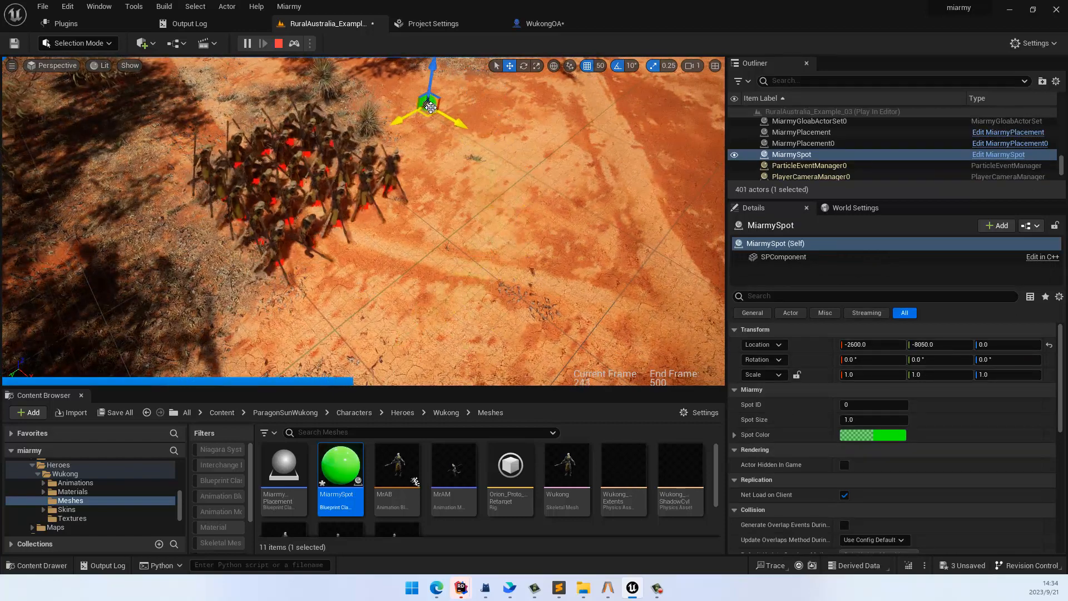
left_click_drag(518, 209, 490, 317)
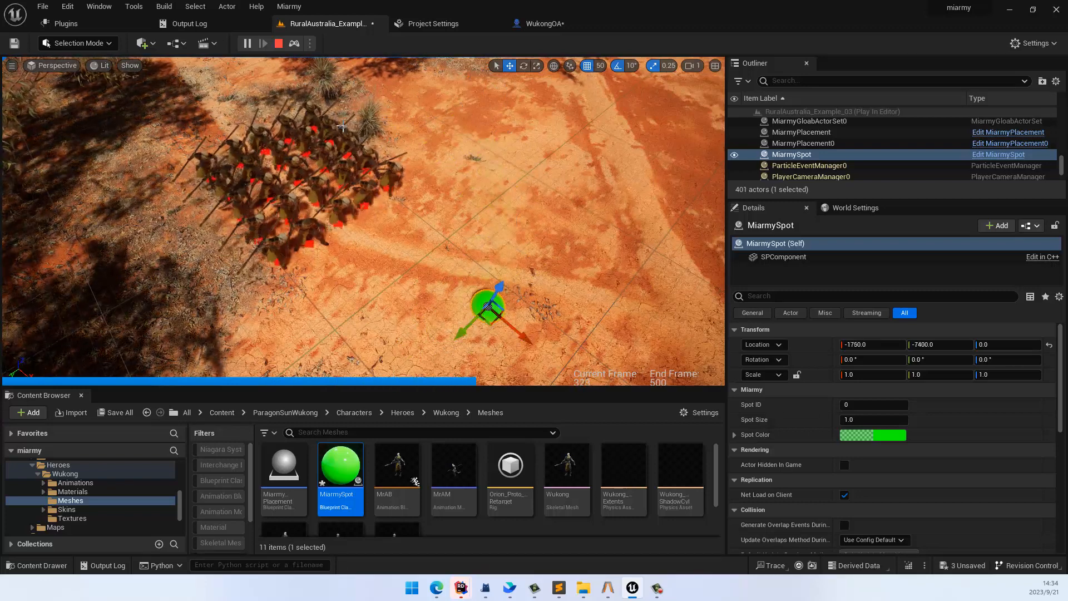
left_click(278, 43)
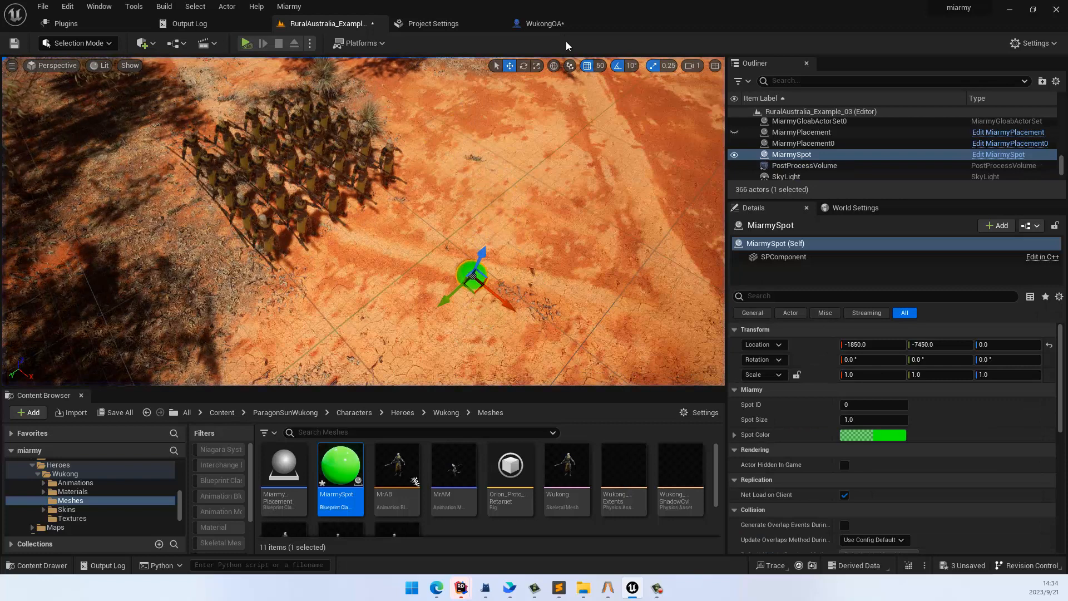
Step: Add a second output to WukongOA's decision Index [2] reading "Set avoid Spot speed:0.25 priority 1"
left_click(540, 23)
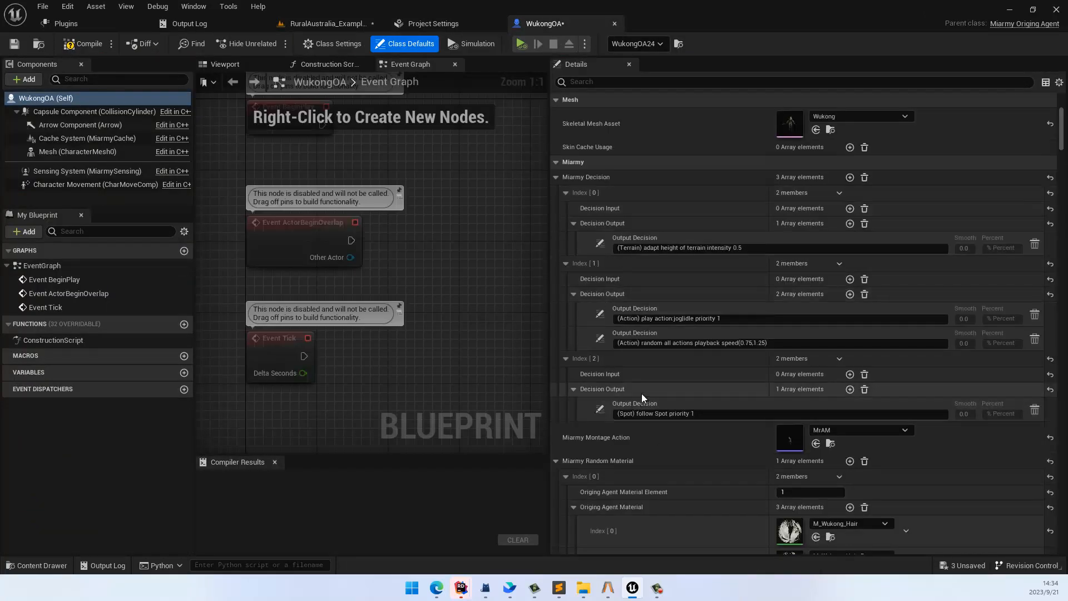
left_click(850, 389)
left_click(606, 437)
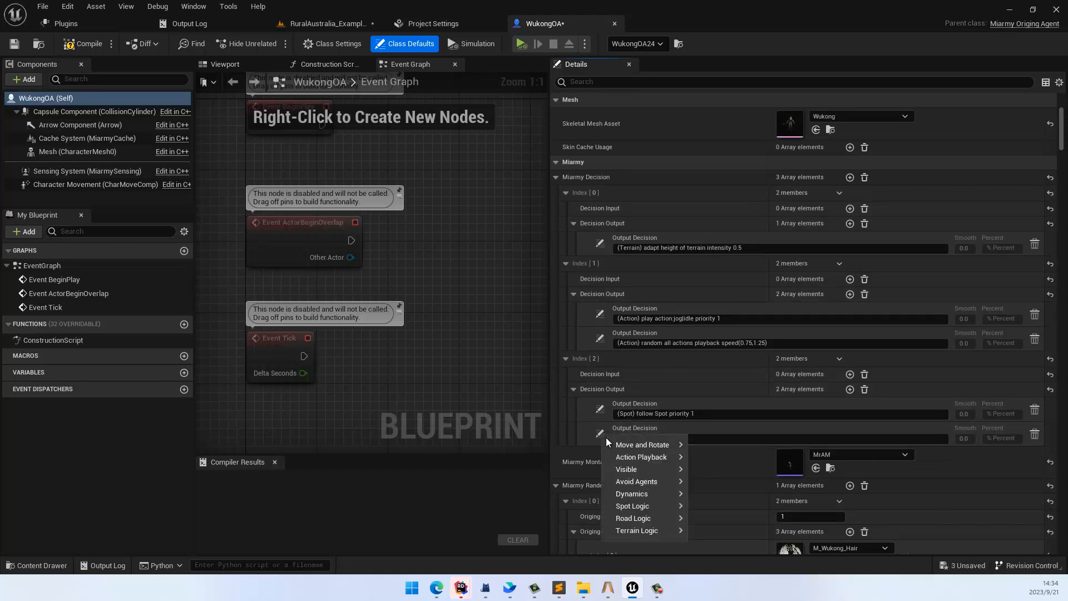
mouse_move(679, 505)
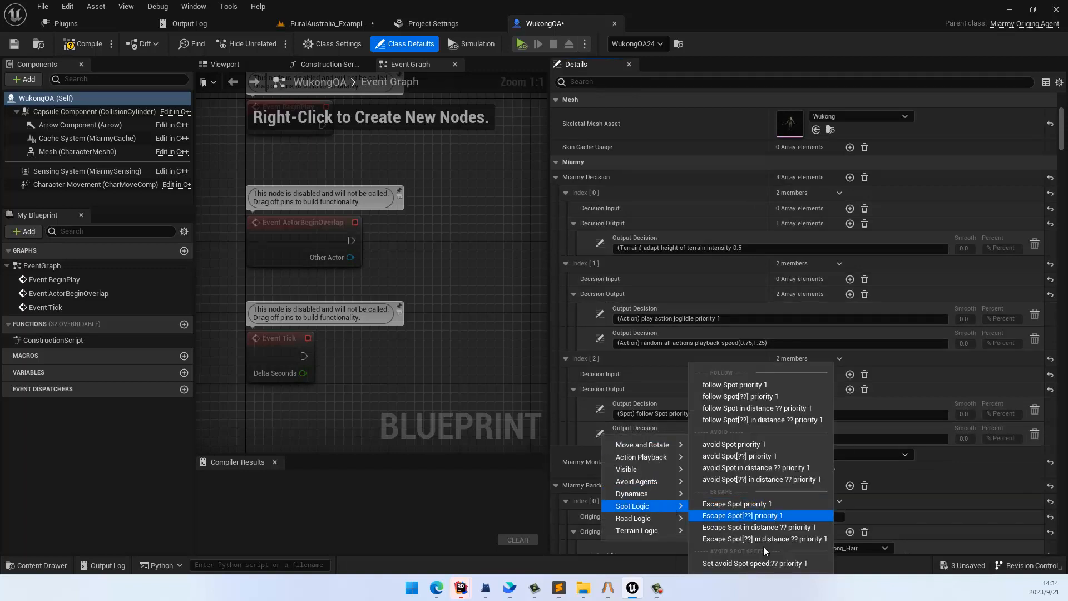
left_click(754, 563)
left_click(699, 438)
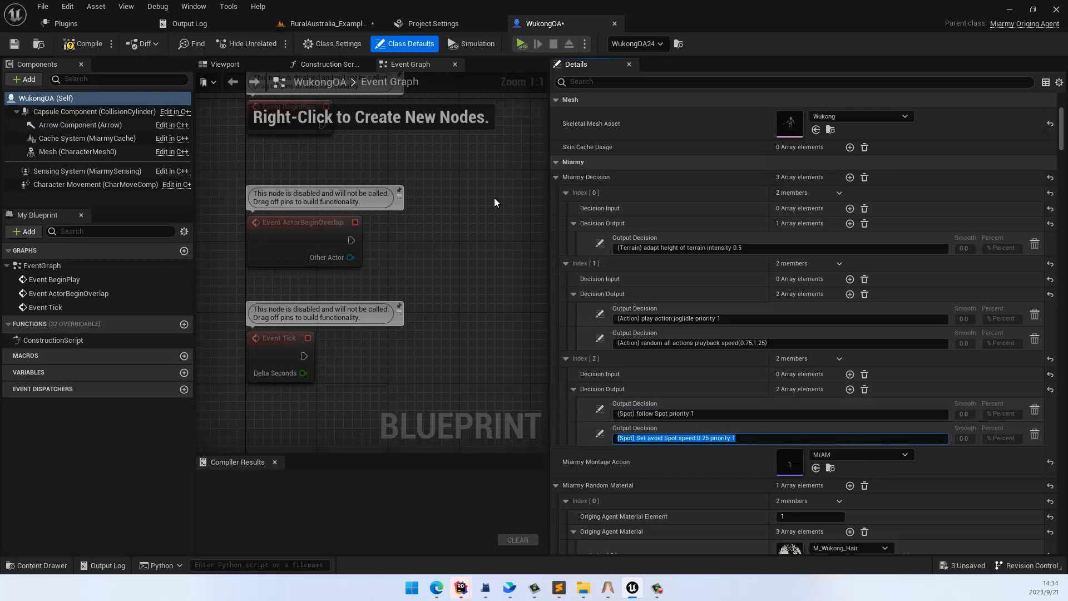
Step: Test the spot turning speed by moving the spot along Y during simulation, and reposition it at Y -7350 once stopped
left_click(325, 25)
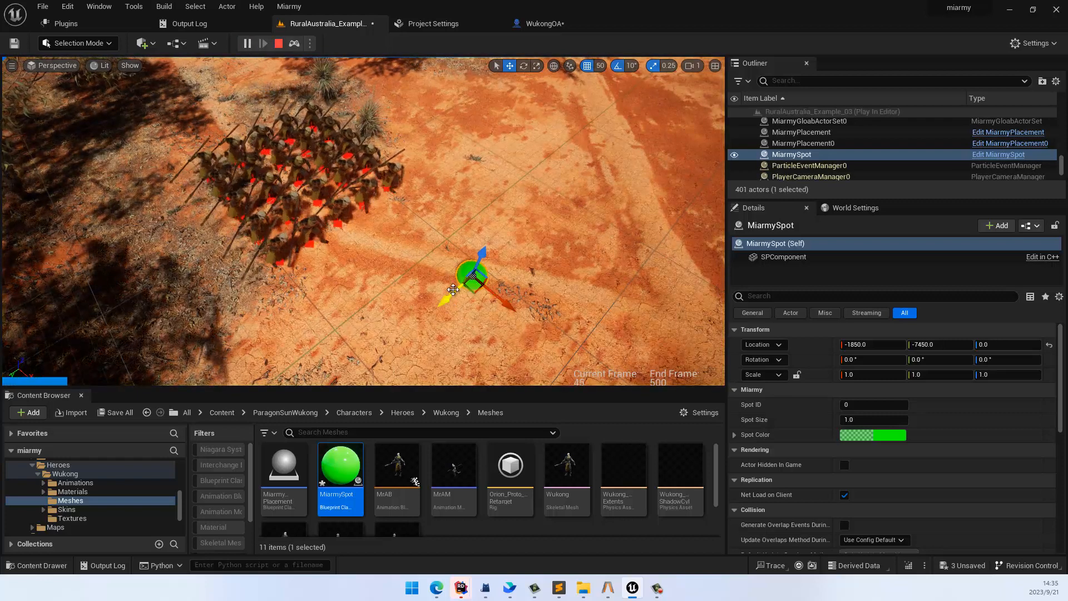
left_click_drag(453, 289, 342, 383)
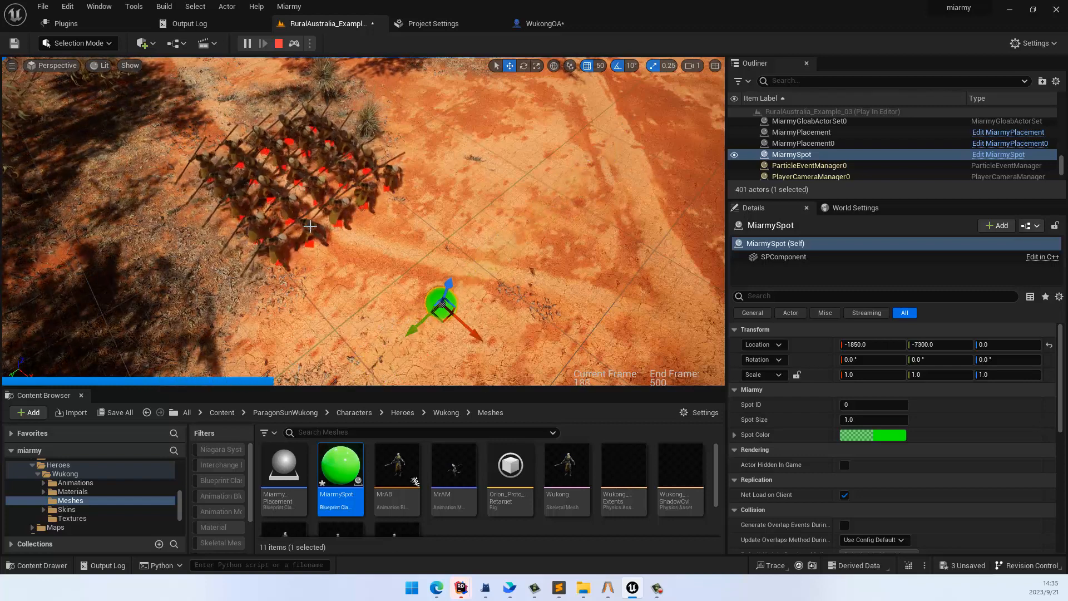
left_click(278, 44)
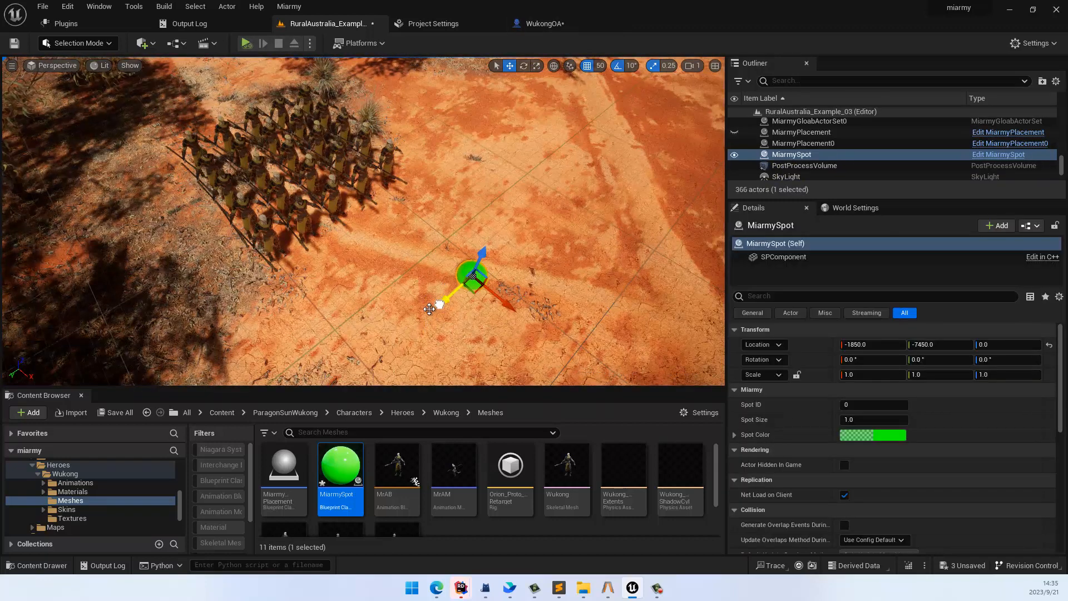
left_click_drag(429, 309, 408, 328)
Step: Change the first output of WukongOA's decision Index [2] to "avoid Spot priority 1"
left_click(538, 27)
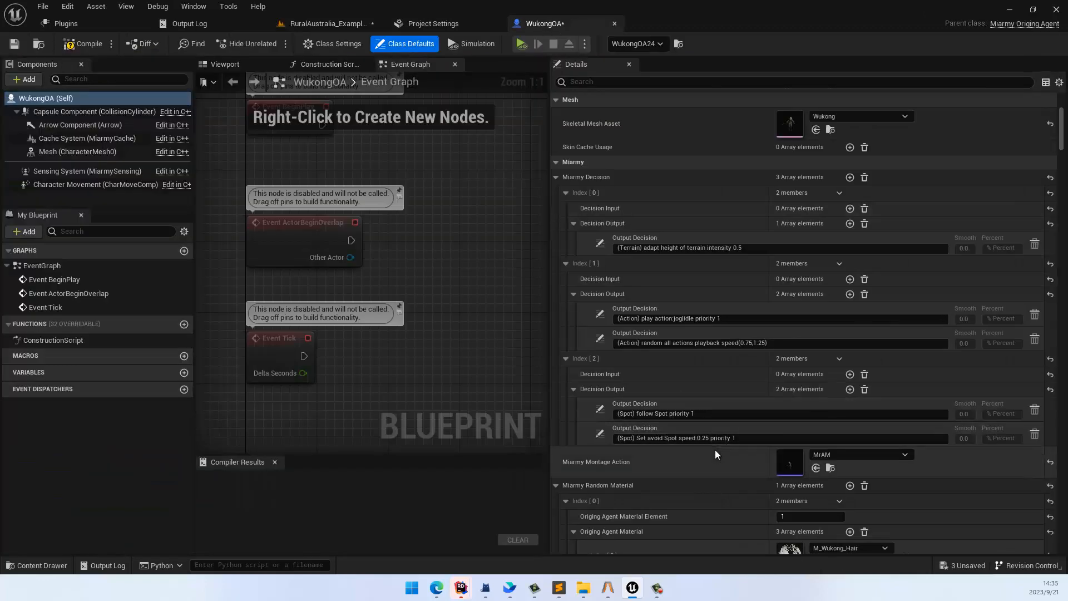
scroll(727, 456, "down", 1)
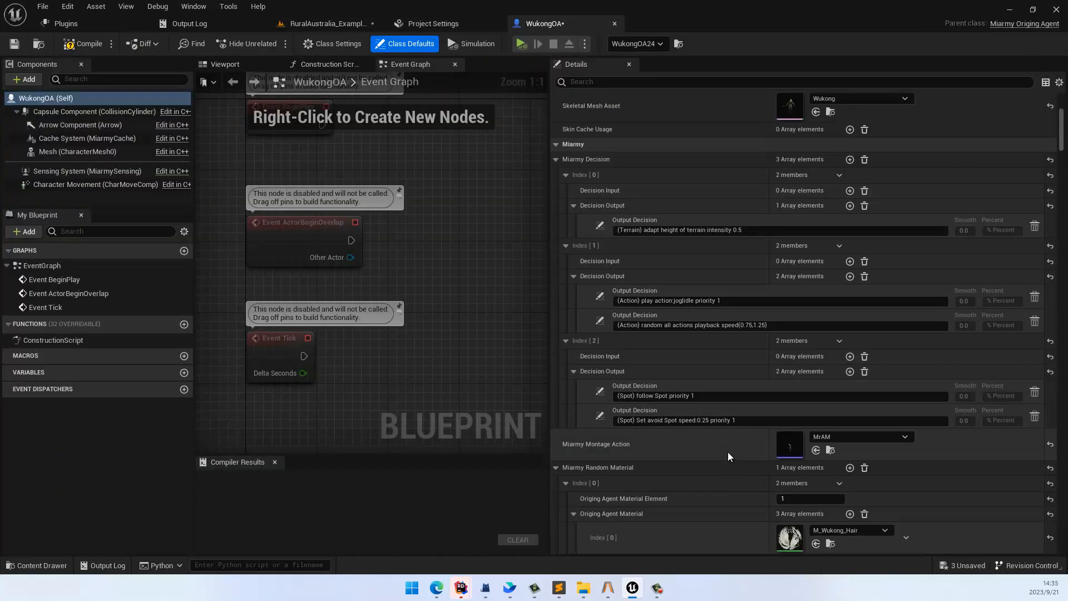
left_click(598, 392)
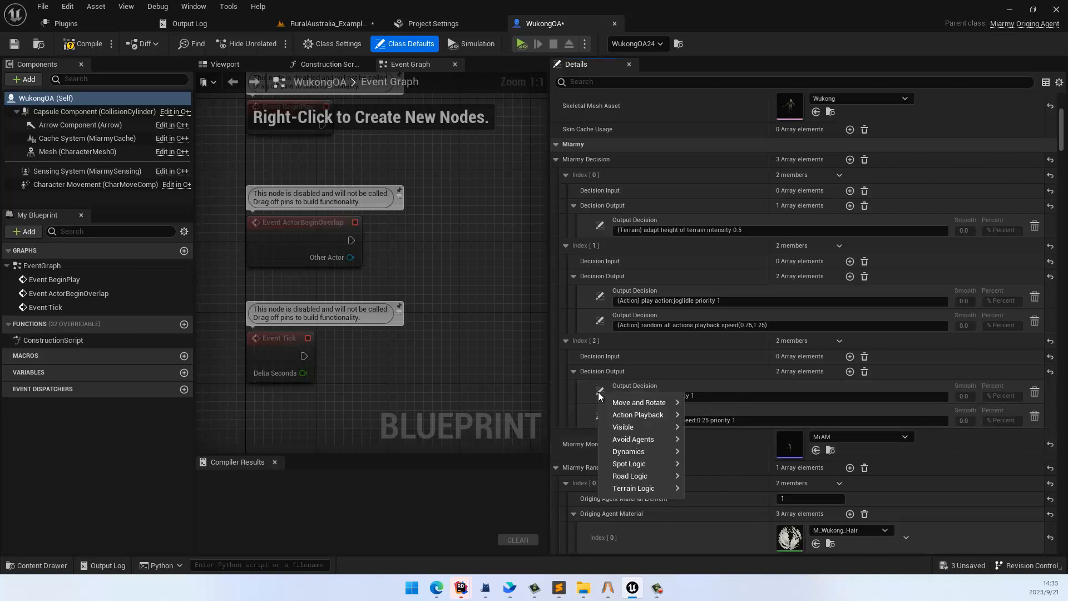
mouse_move(659, 471)
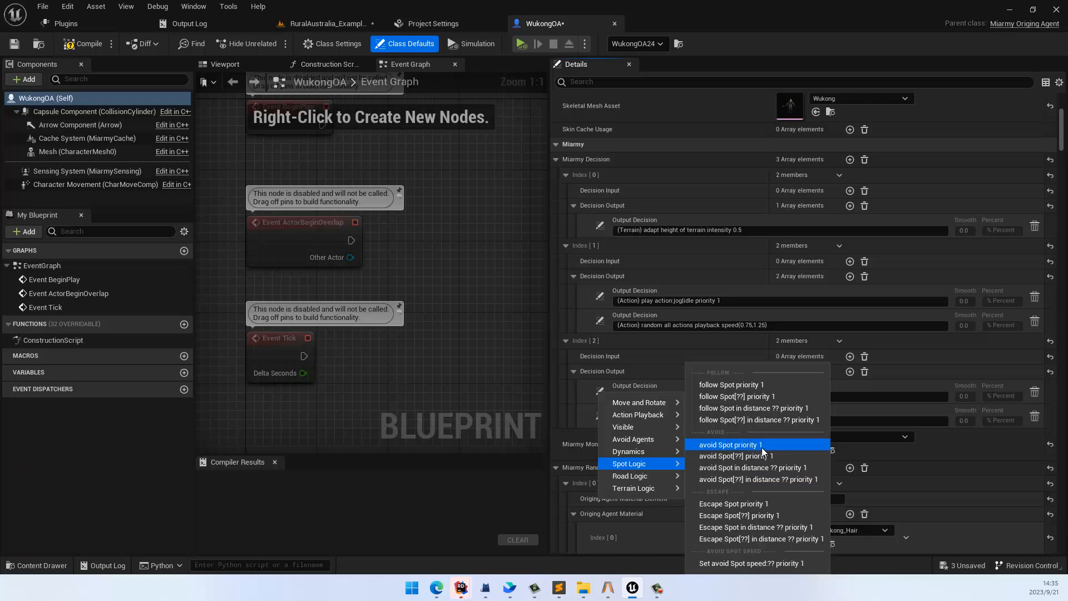
left_click(762, 446)
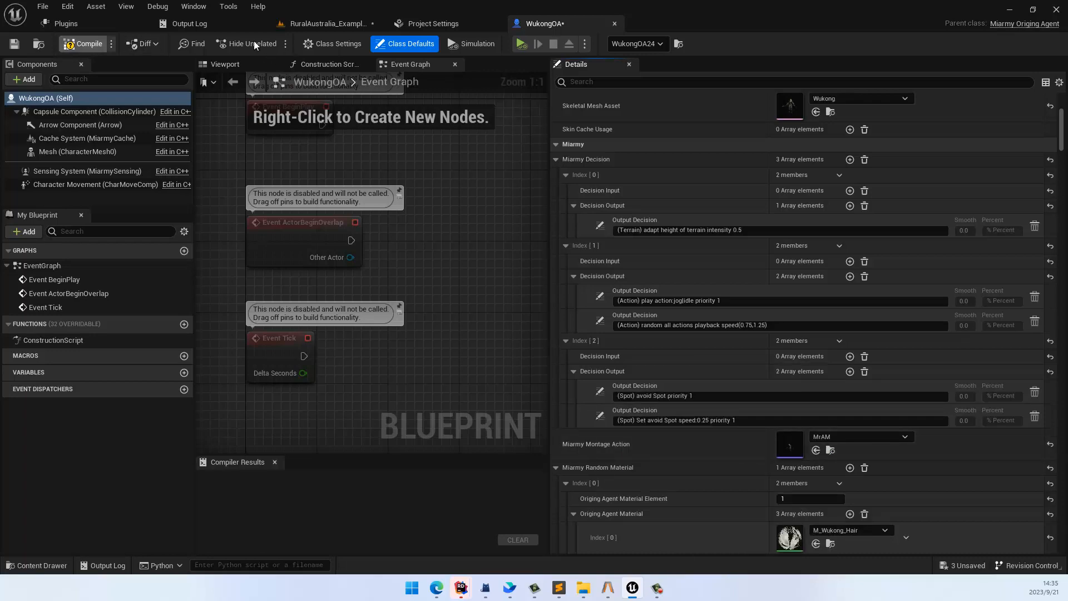
Step: Simulate the level to test how the agents avoid the spot while it is moved, and stop the simulation
left_click(326, 22)
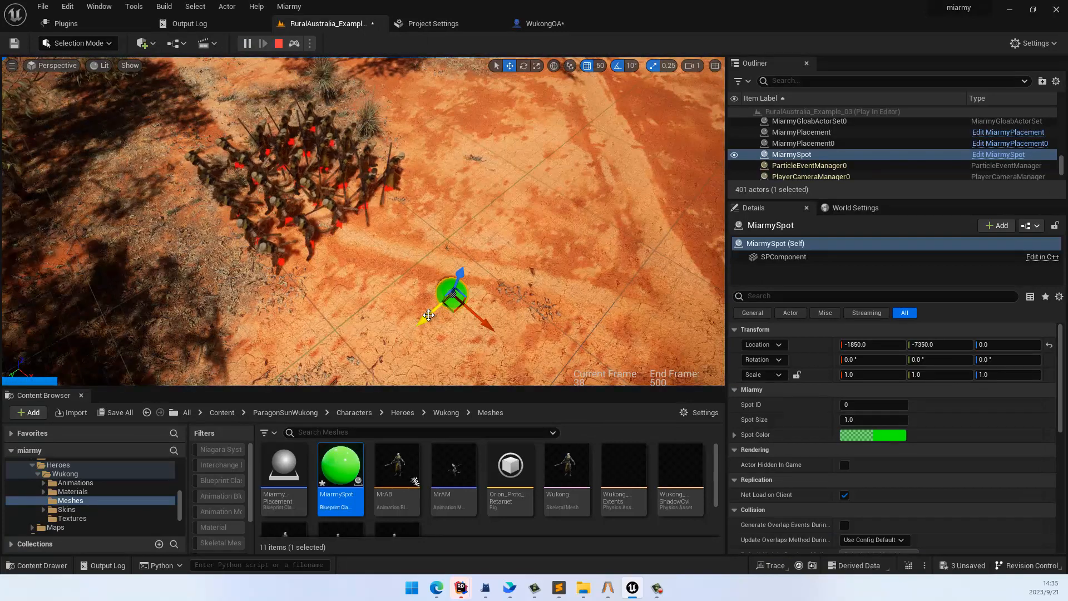
left_click_drag(367, 351, 372, 292)
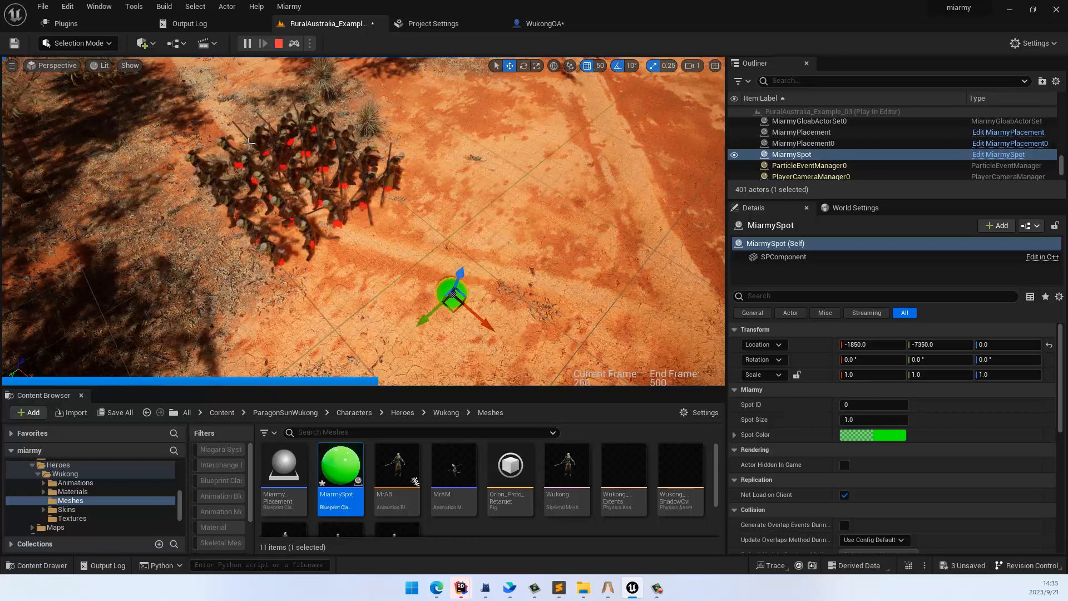
left_click(278, 42)
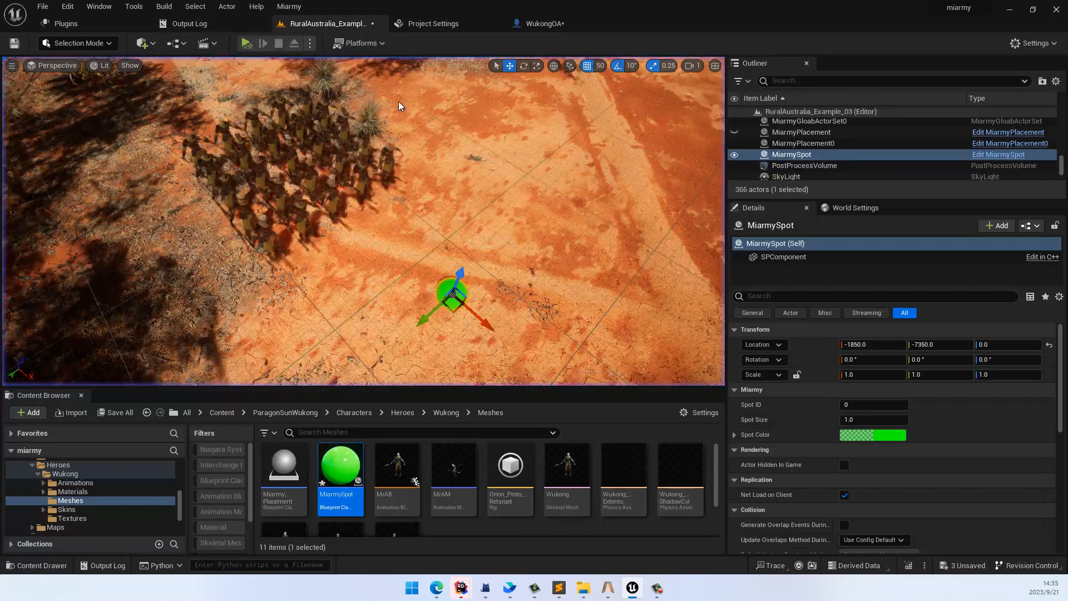
Step: Change the first output of WukongOA's decision Index [2] to "Escape Spot priority 1"
left_click(522, 23)
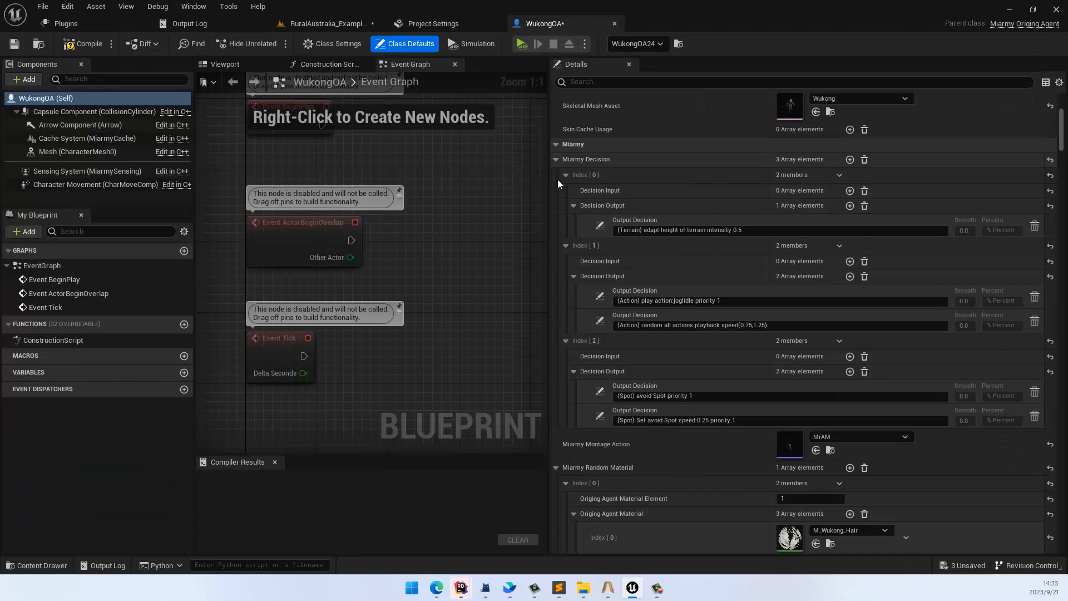
left_click(600, 393)
mouse_move(655, 466)
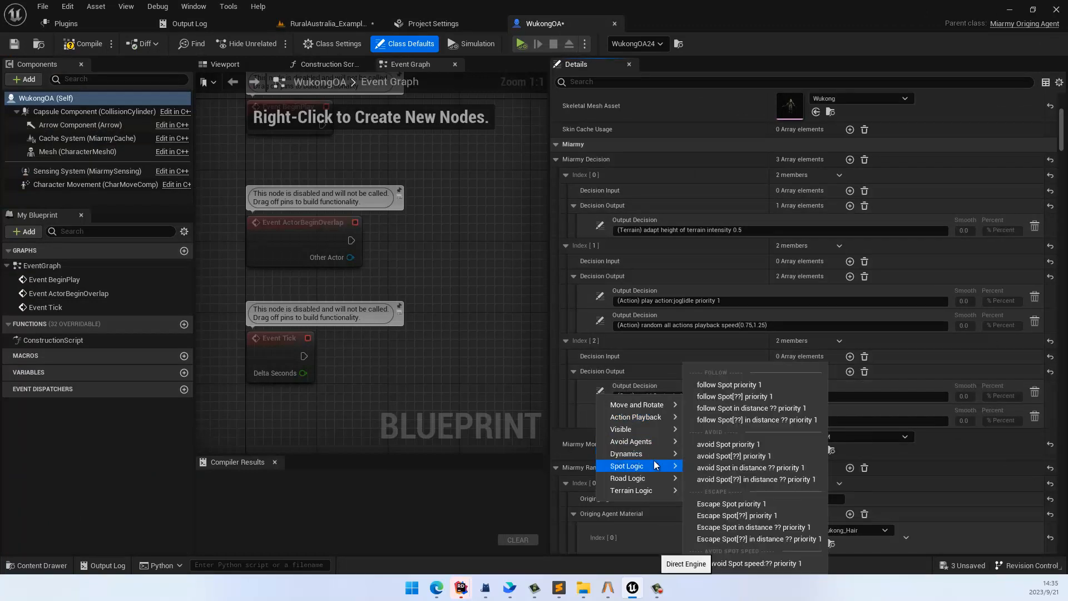
left_click(762, 502)
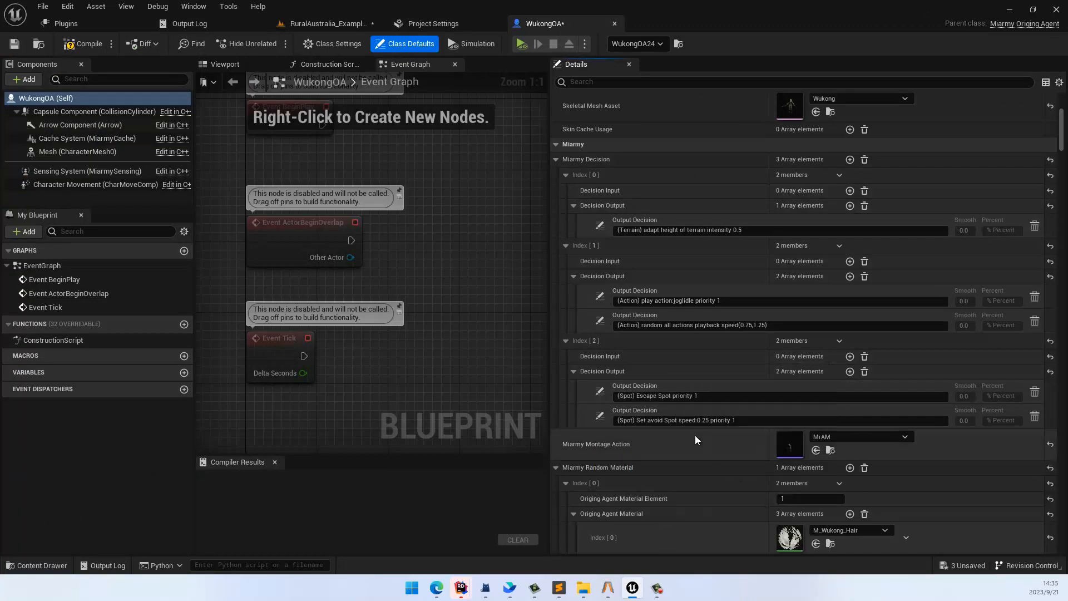
Step: Simulate the level to test how the agents escape the Miarmy spot, and stop the simulation
left_click(280, 25)
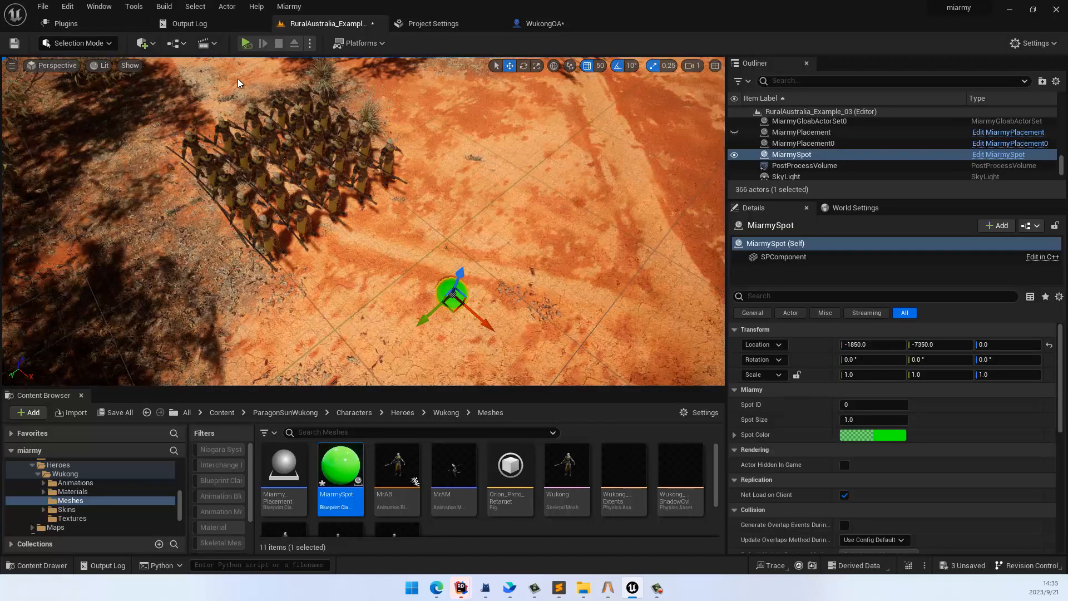
left_click(245, 43)
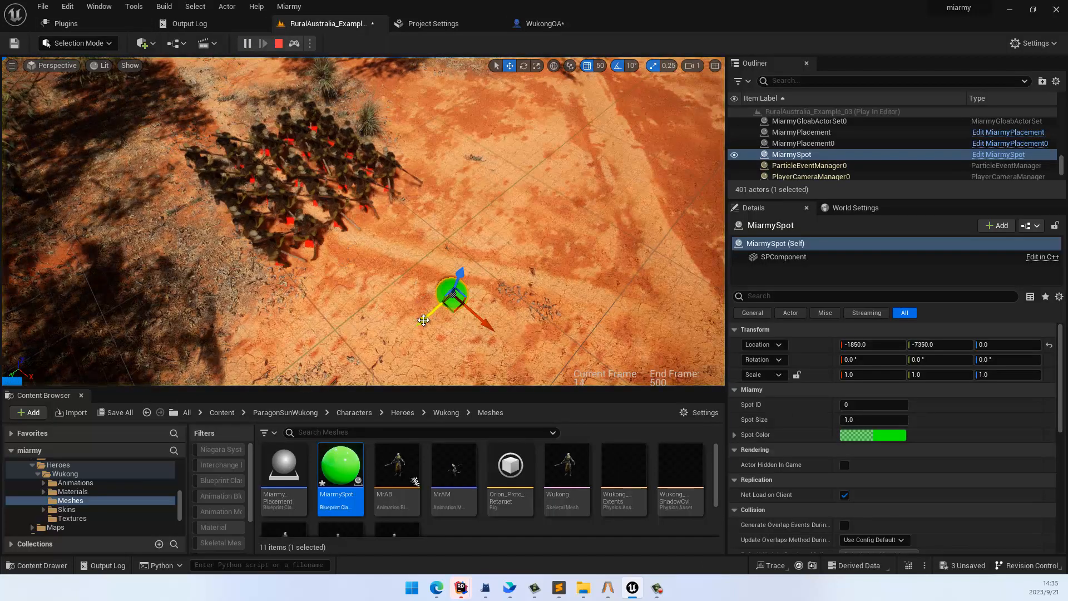
left_click_drag(440, 312, 437, 285)
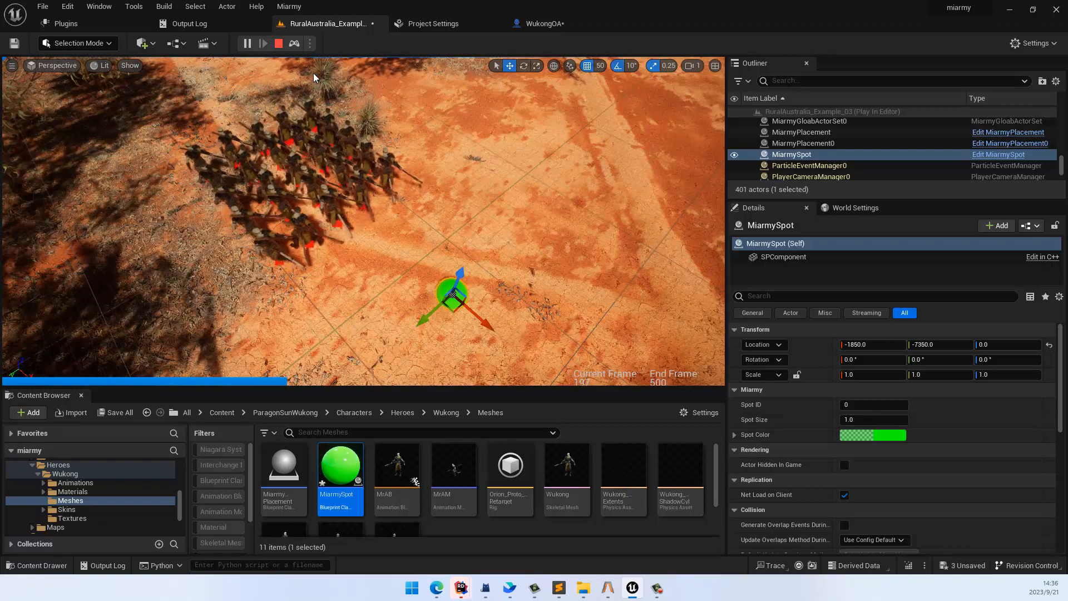
left_click(278, 44)
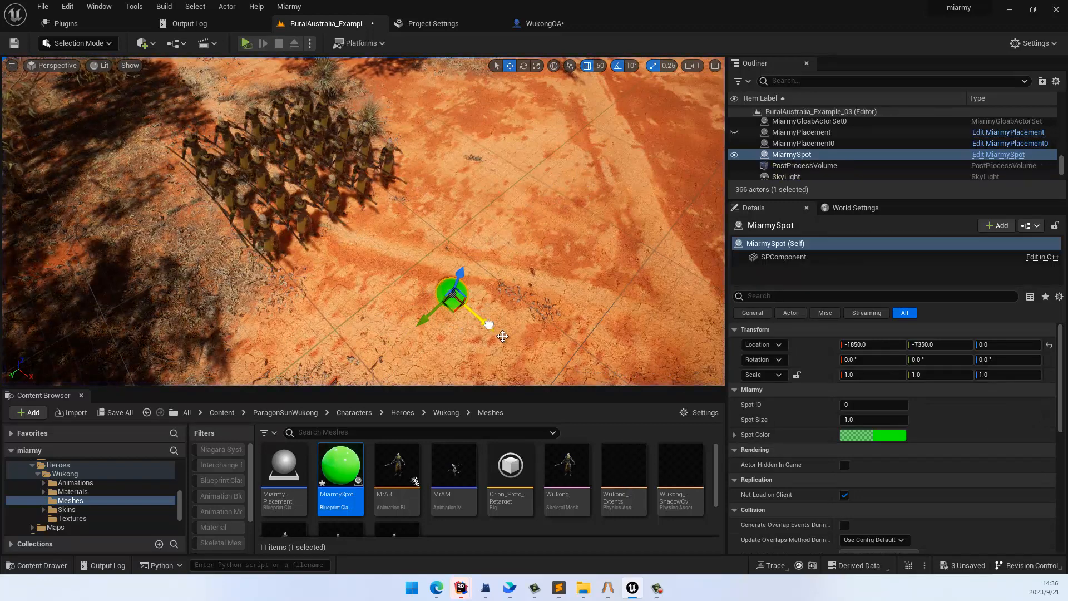
Step: Move the Miarmy spot along X to -1800 and set its Spot ID to 1
left_click_drag(502, 336, 516, 347)
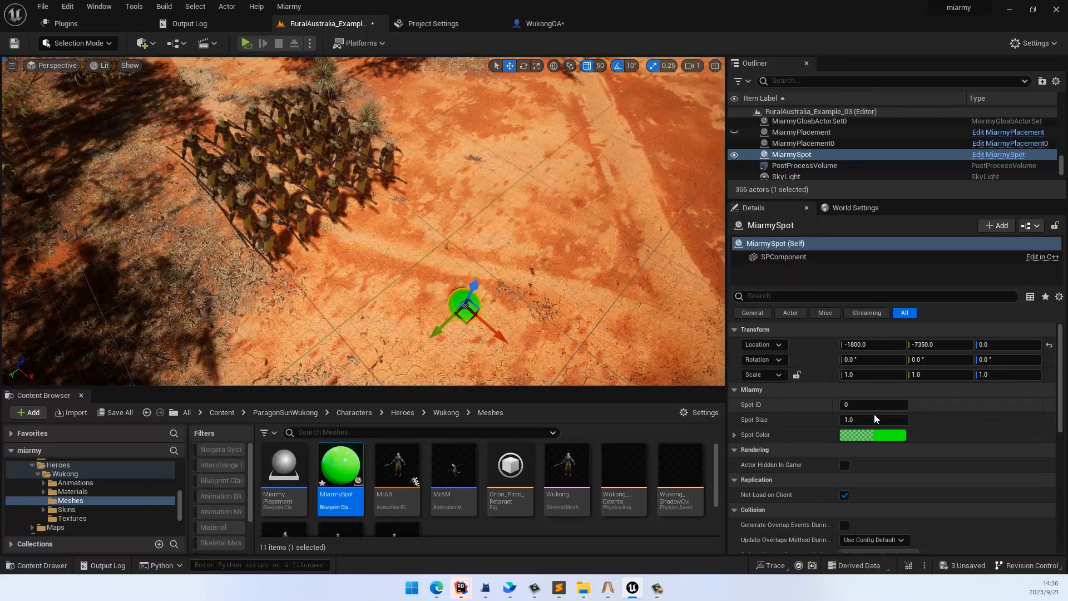
left_click(857, 404)
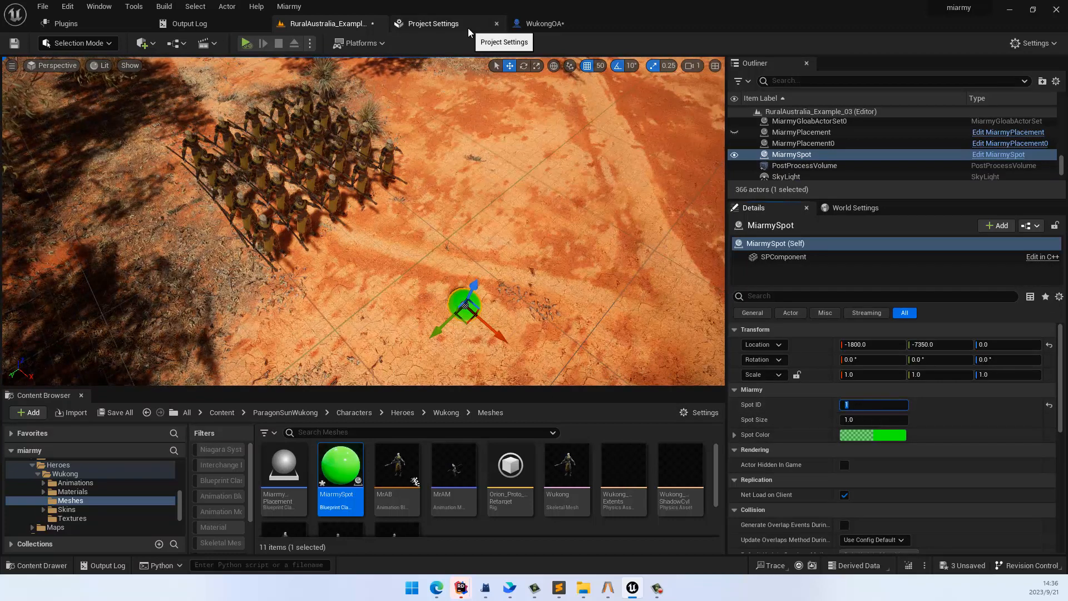
Step: Add a second output to WukongOA's decision Index [0] reading "(Move) move FORWARD as speed 1"
left_click(559, 25)
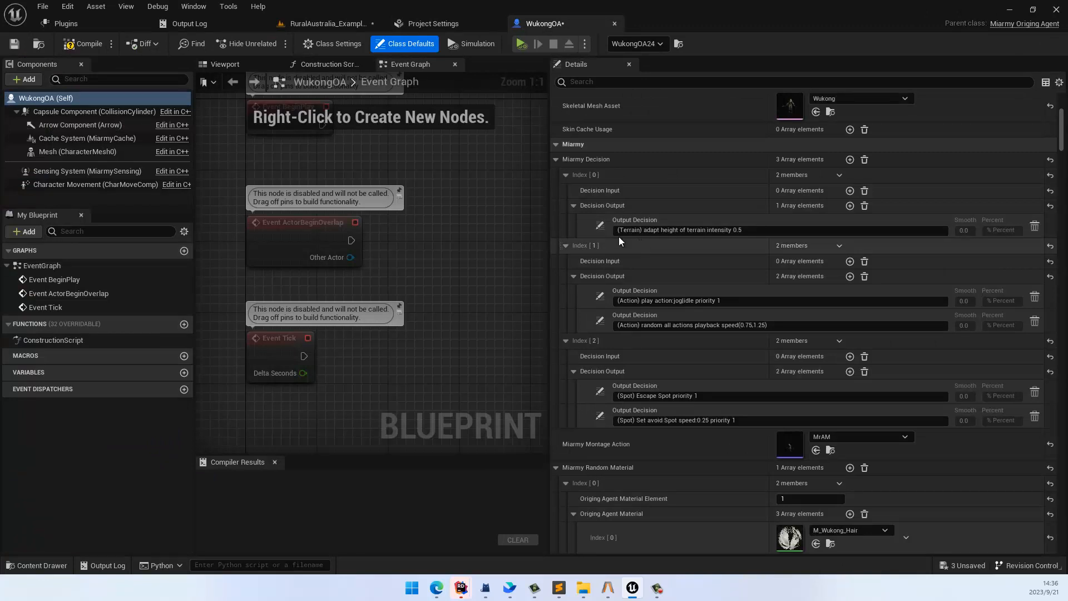
left_click(850, 206)
left_click(599, 249)
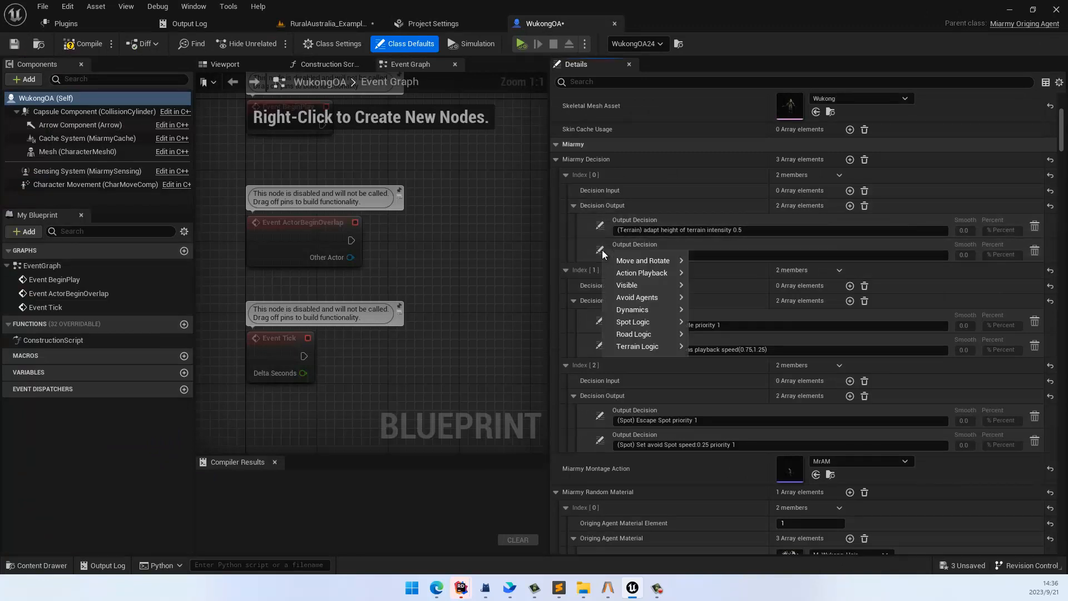
mouse_move(642, 261)
left_click(730, 274)
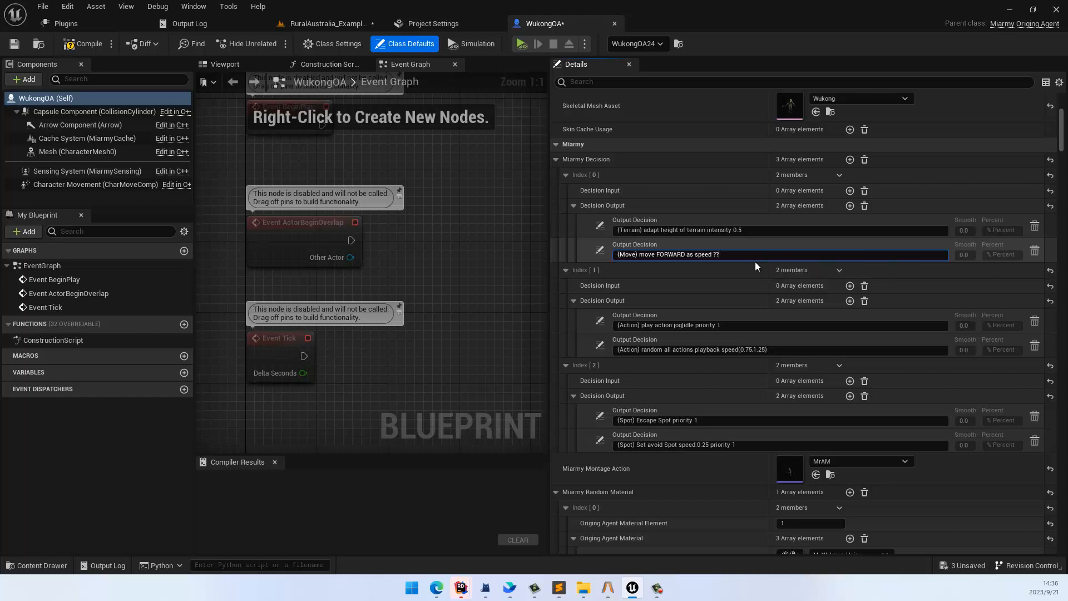
key("BackSpace")
key("BackSpace")
type("1")
key("ctrl+a")
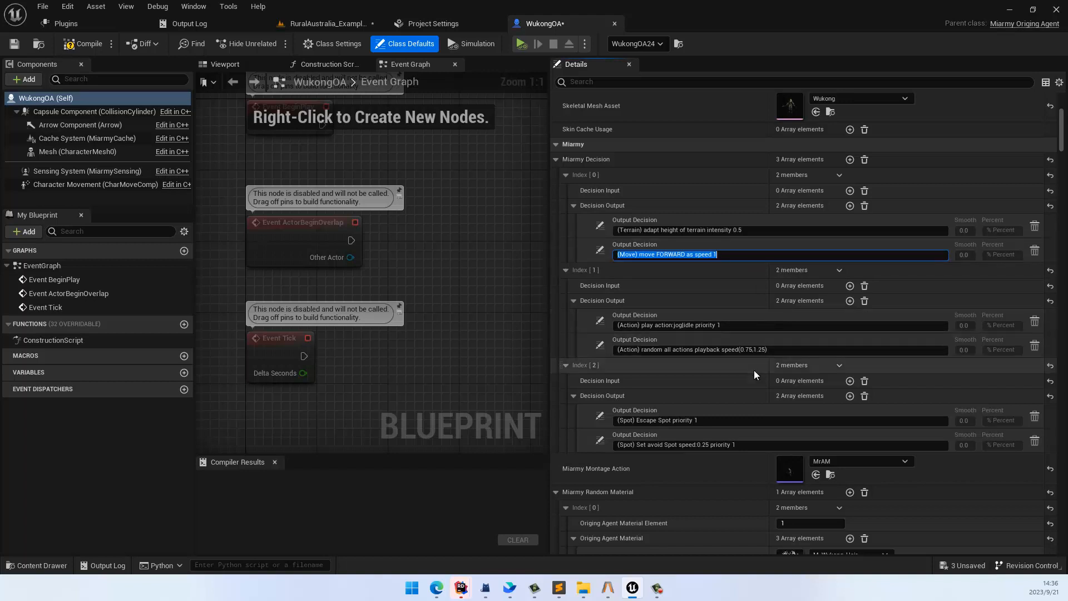
Step: Change the first output of decision Index [2] to "avoid Spot[1] in distance 100 priority 1"
left_click(724, 420)
scroll(726, 440, "down", 1)
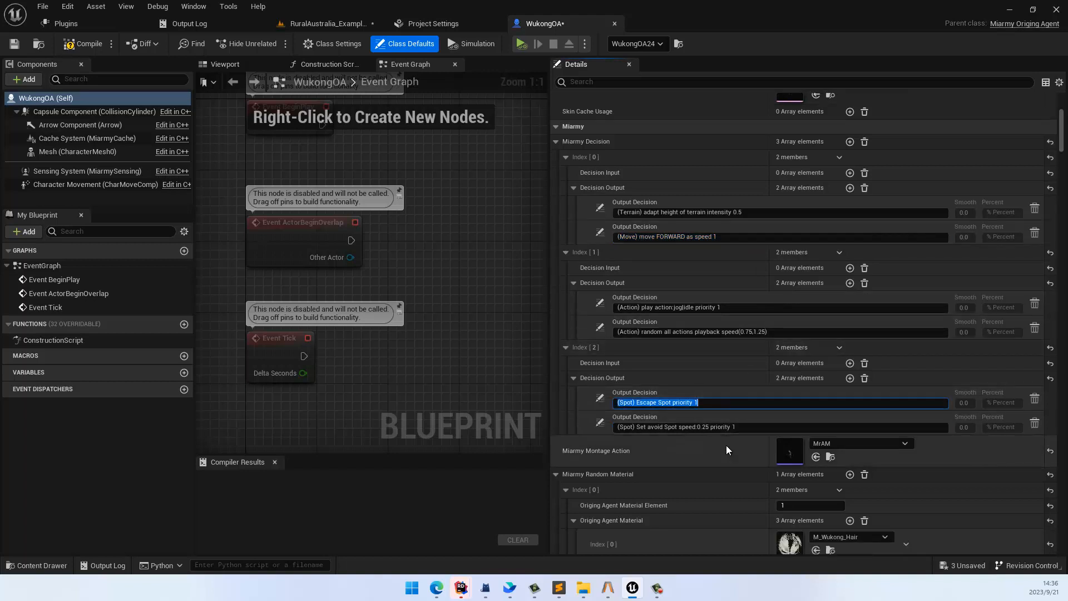
left_click(599, 398)
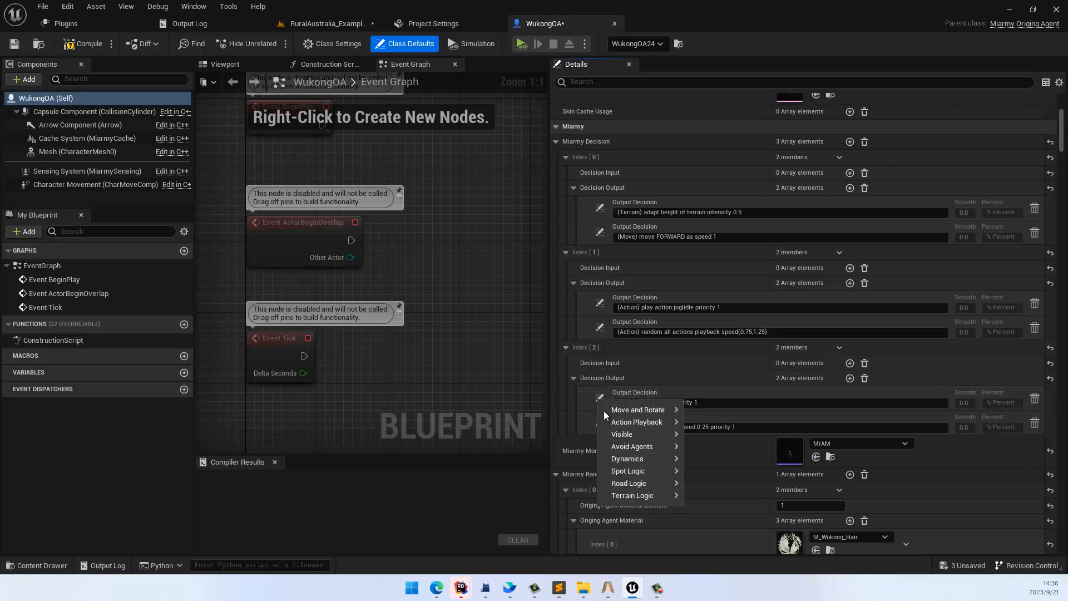
mouse_move(651, 471)
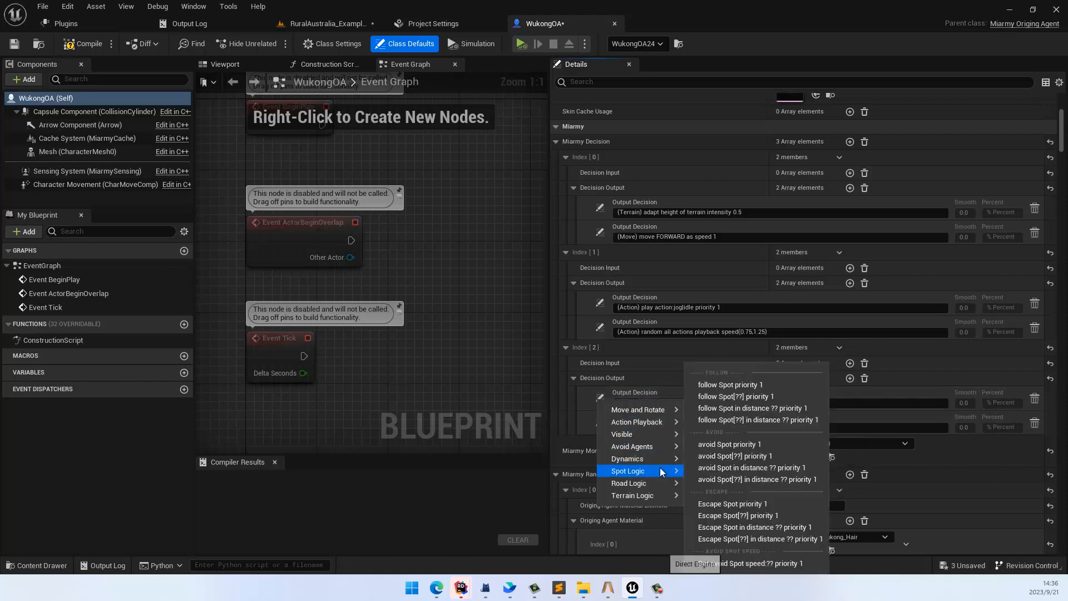
left_click(740, 479)
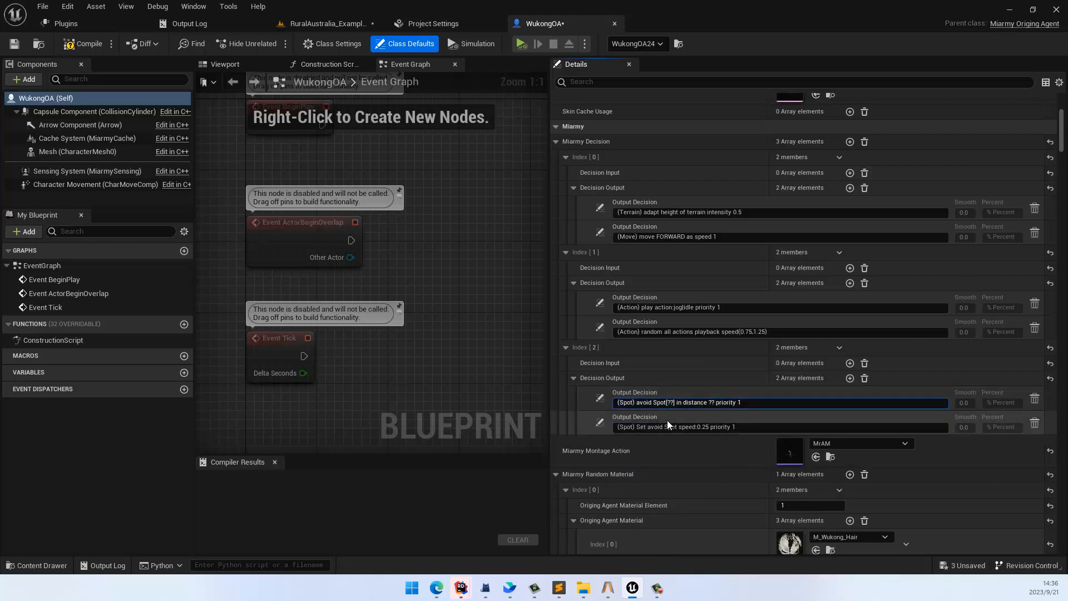
type("1")
left_click(706, 402)
type("100")
key("Return")
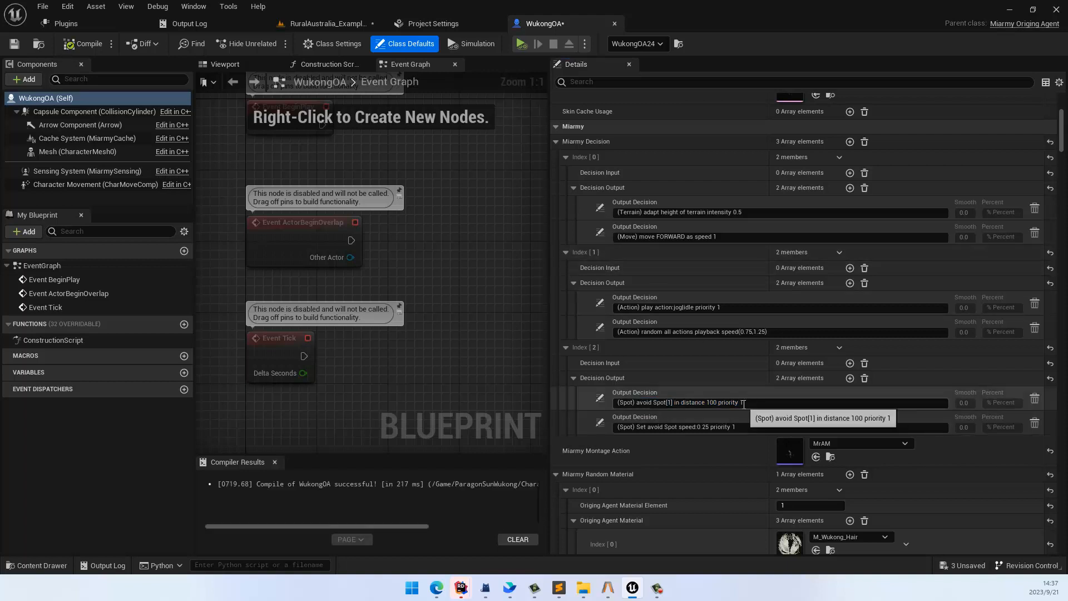
Step: In decision Index [2], set the avoid Spot speed to 0.75 and the avoid Spot[1] distance to 200
left_click(706, 427)
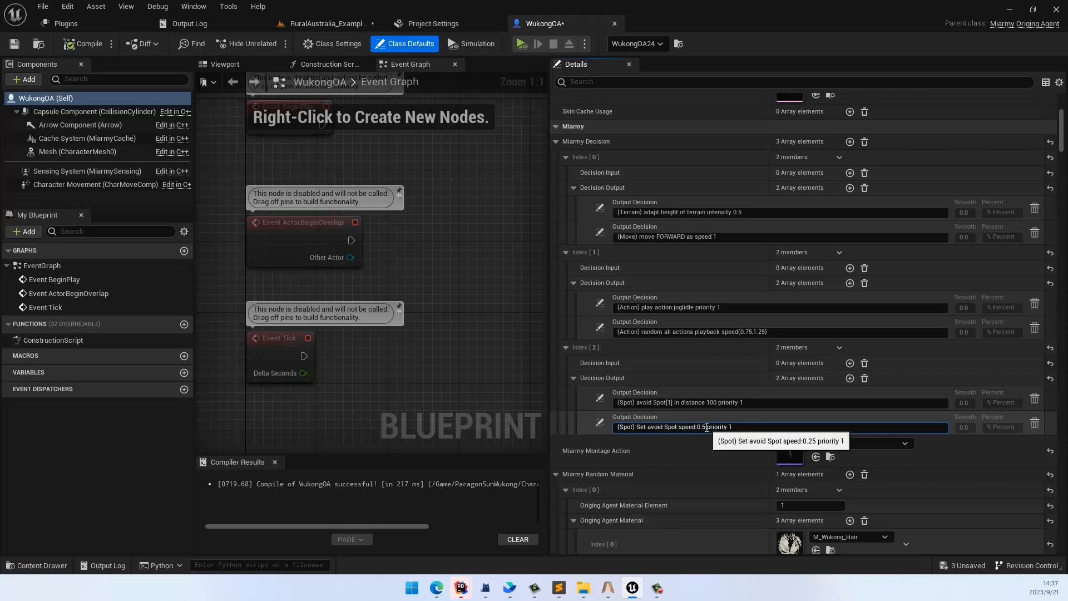
left_click(711, 403)
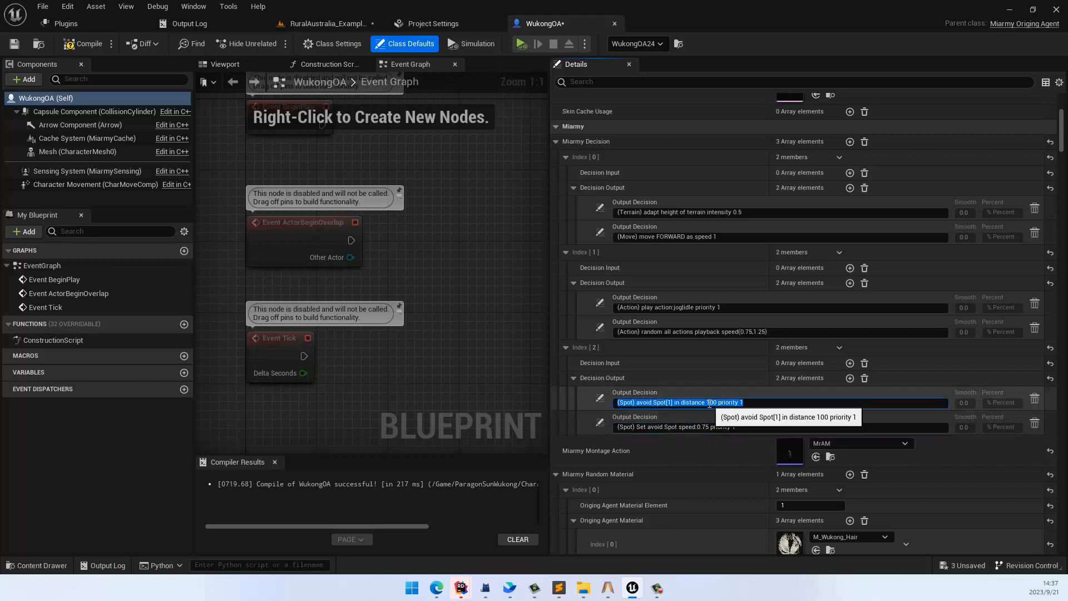
key("BackSpace")
key("Return")
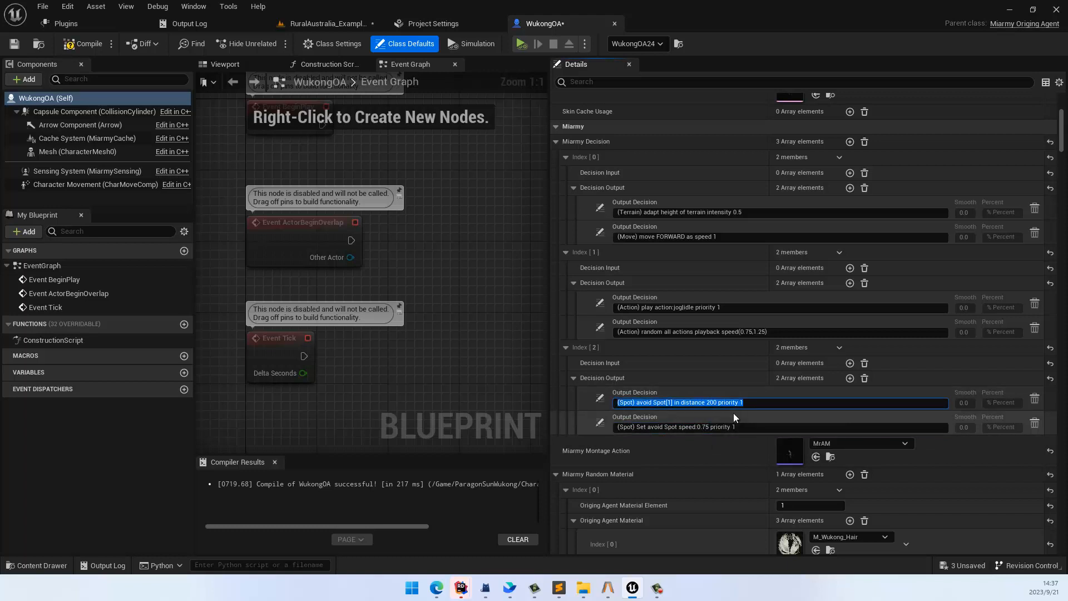
Step: Simulate the level twice to test how the forward-moving agents avoid spot 1, stopping each run
left_click(313, 23)
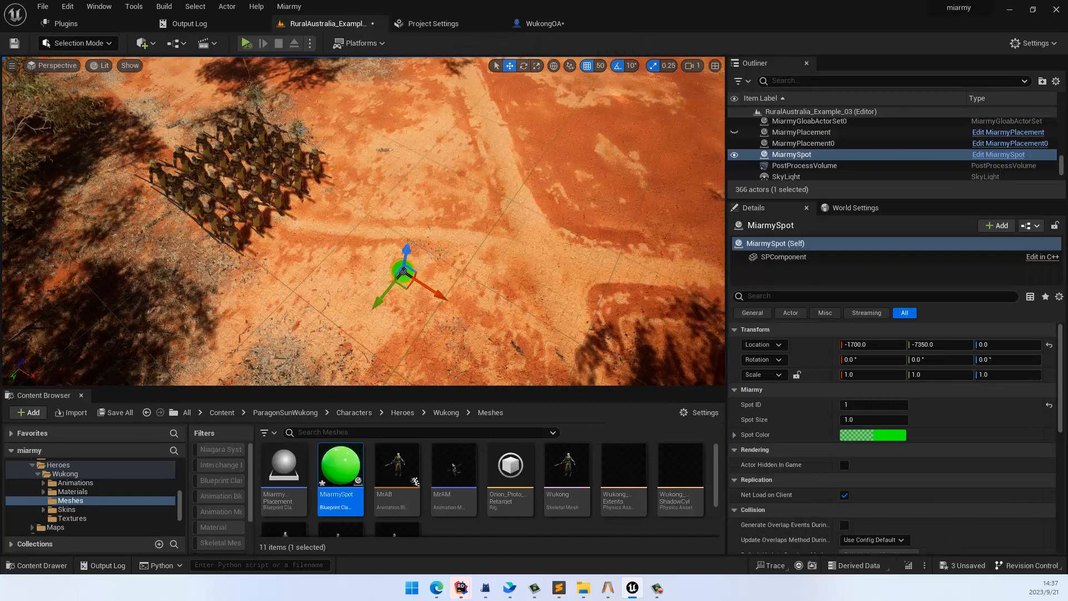
left_click(246, 43)
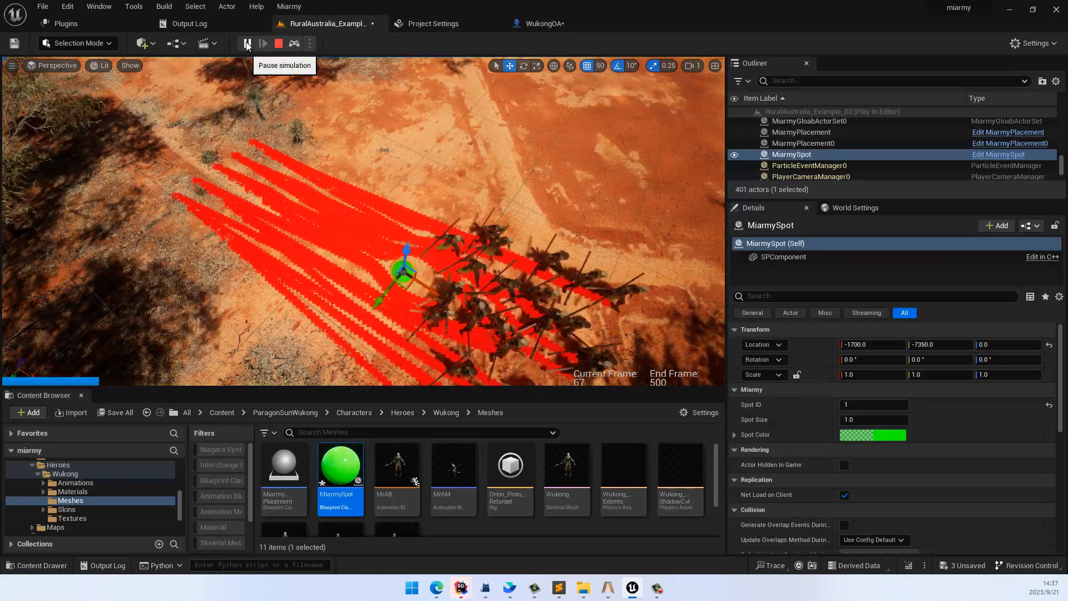
left_click(279, 44)
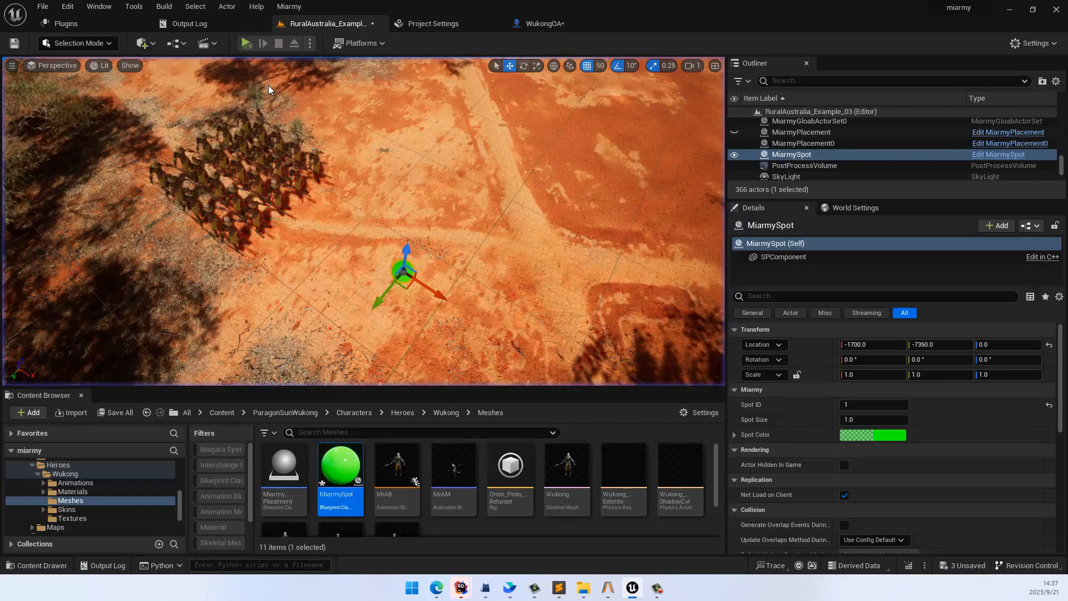
left_click(246, 43)
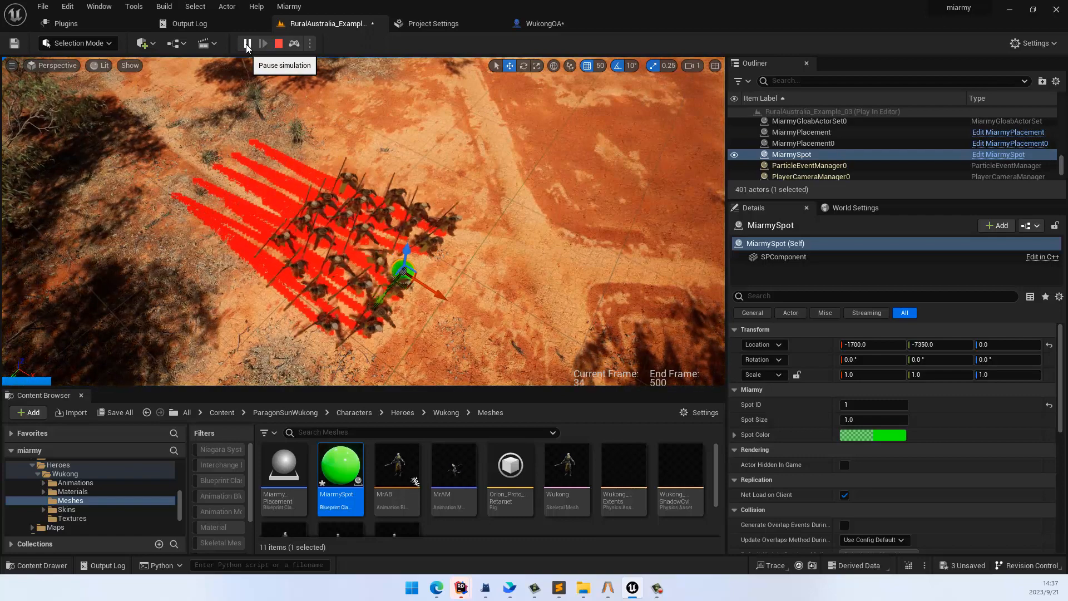
left_click(279, 43)
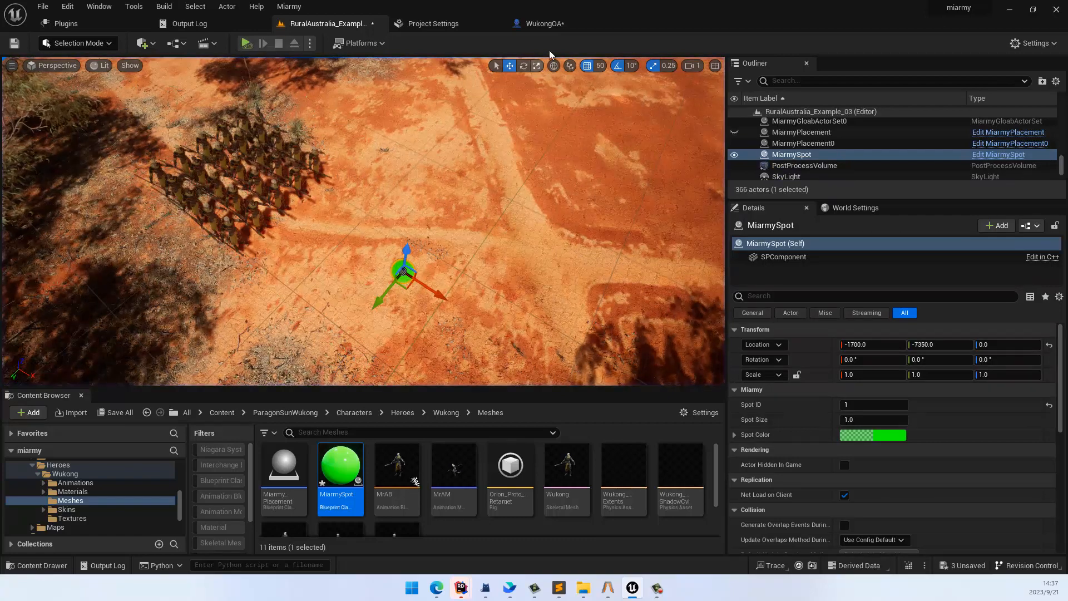
Step: Change the first output of WukongOA's decision Index [2] to "follow Spot[1] priority 1"
left_click(542, 24)
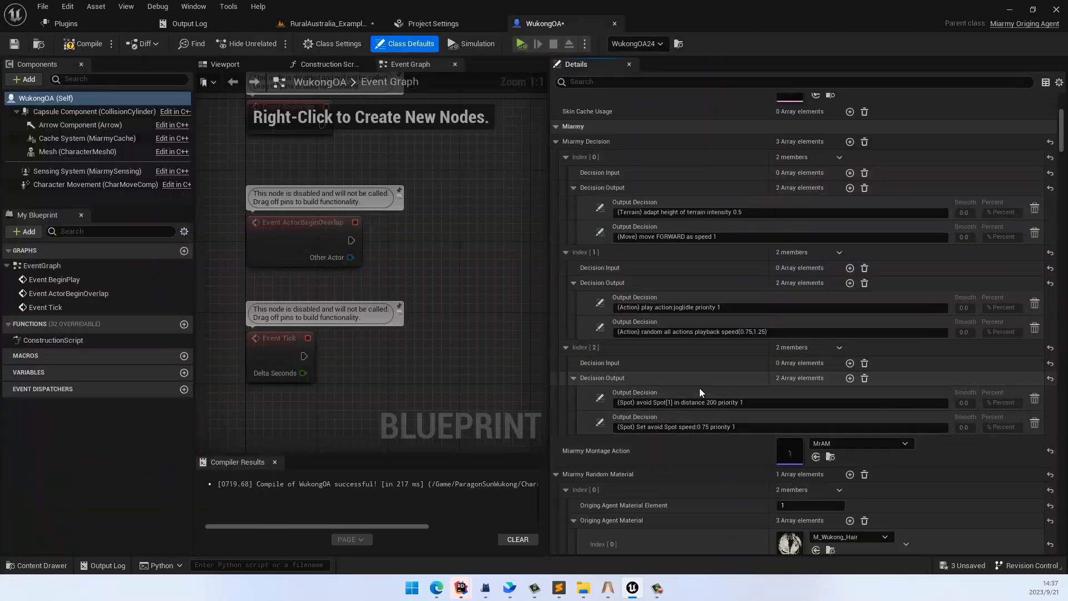
left_click(599, 398)
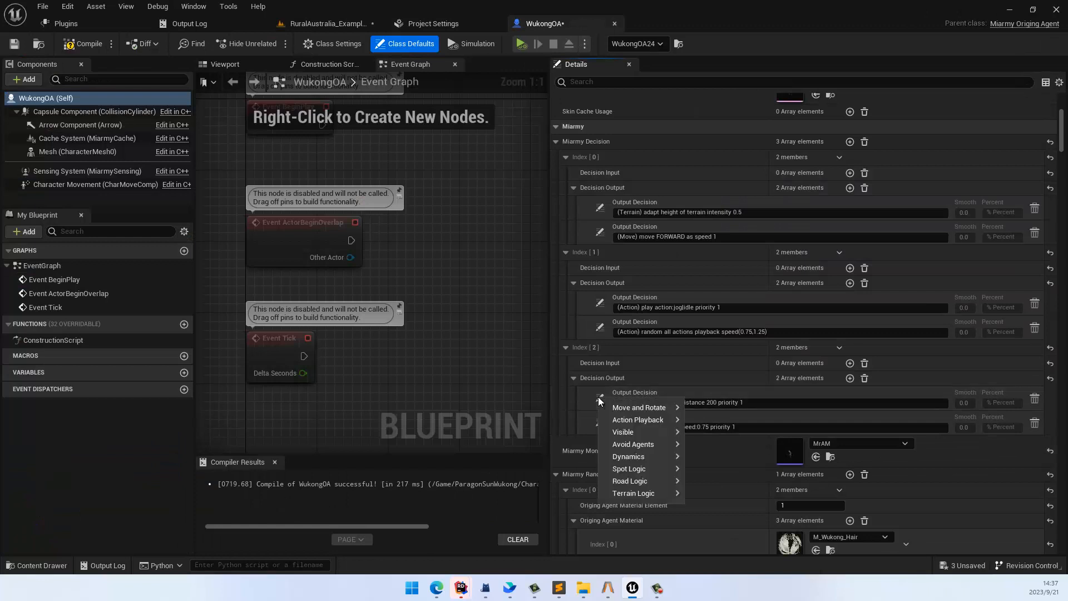
mouse_move(655, 469)
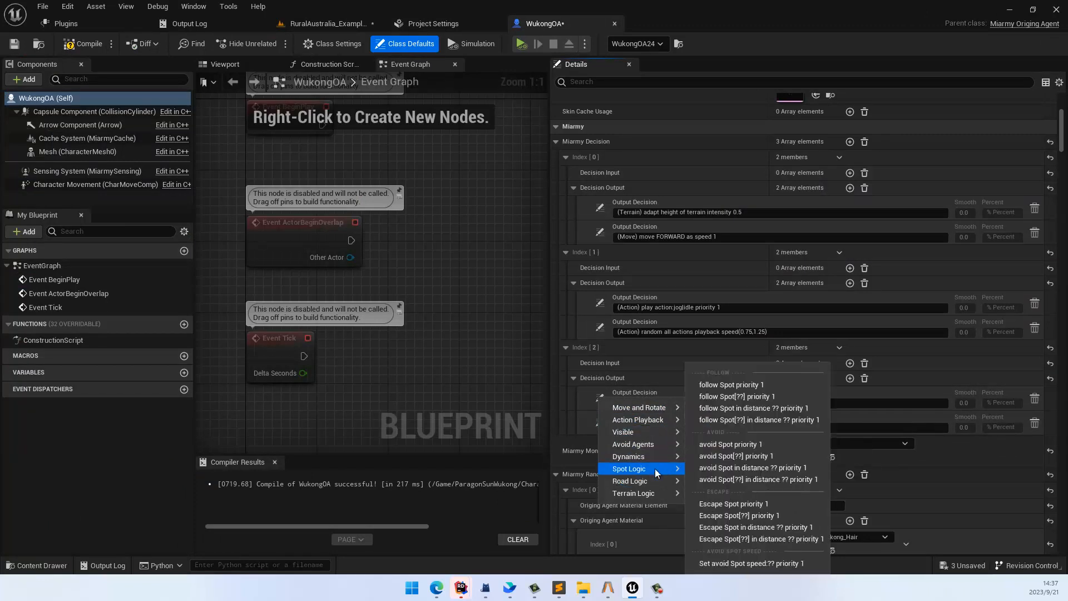
left_click(742, 396)
left_click(672, 402)
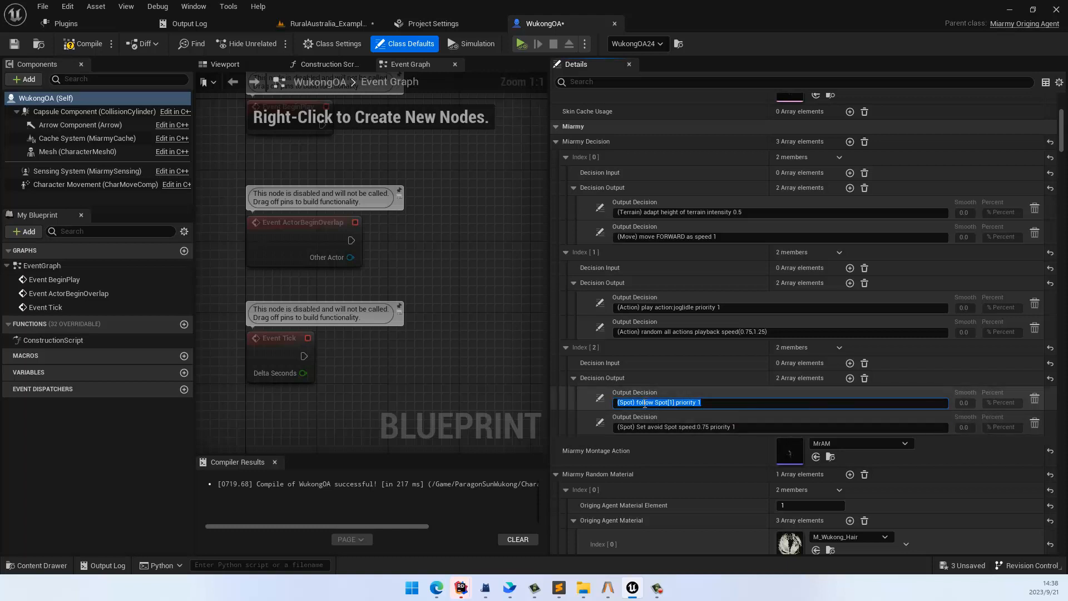
Step: Add an input condition to decision Index [2] reading "(Spot) spot[2] to me distance < 300"
left_click(849, 362)
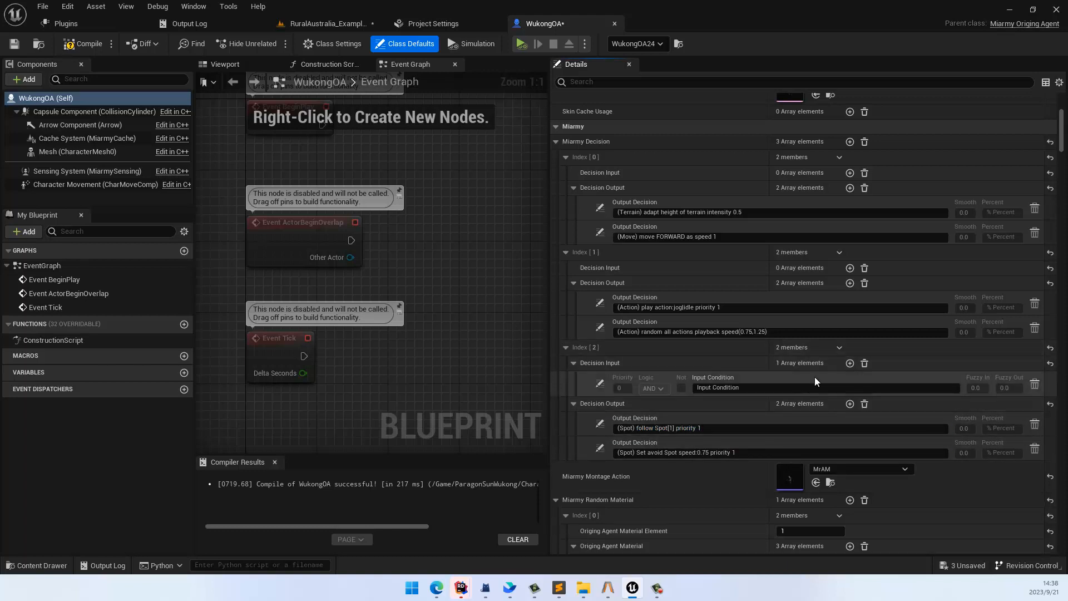
left_click(599, 382)
mouse_move(650, 404)
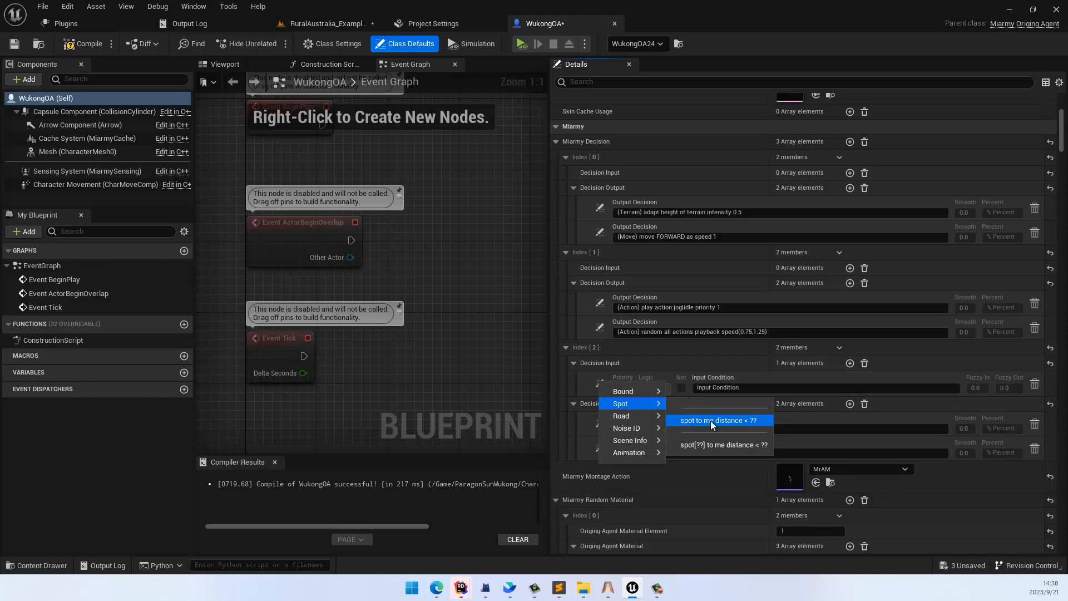
left_click(715, 444)
left_click(730, 390)
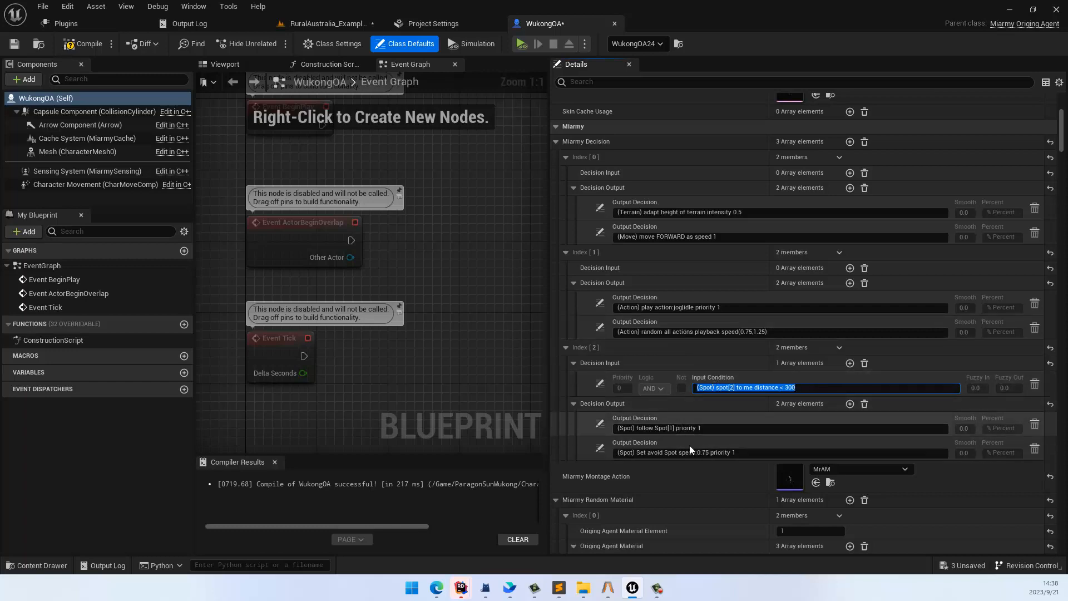
Step: Duplicate the Miarmy spot in the level, placing the copy farther away, and set the original spot's Spot ID to 2
left_click(328, 23)
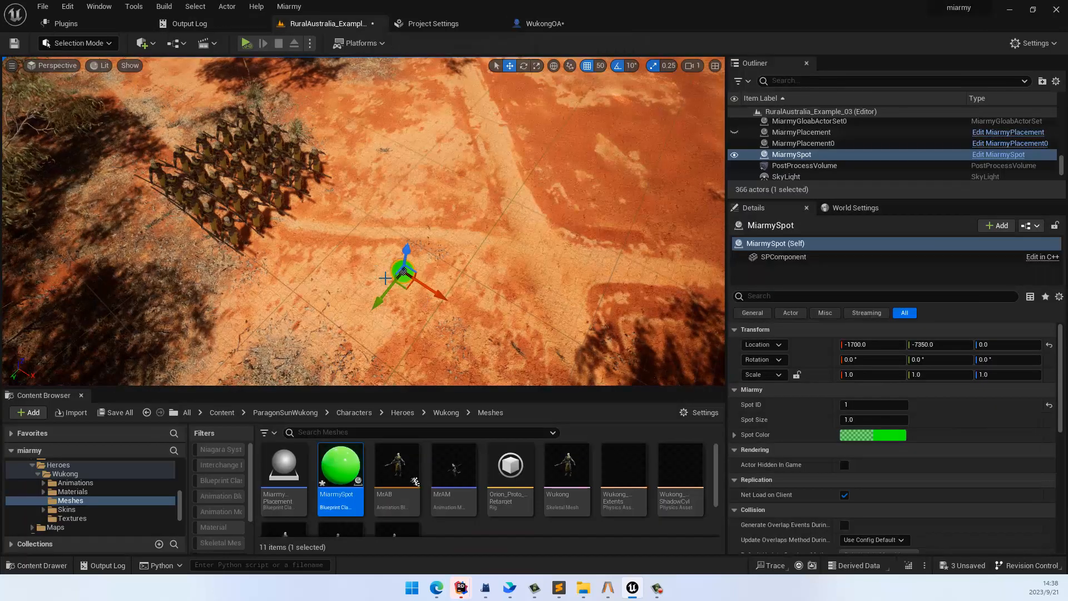
left_click_drag(381, 244, 493, 100, "alt")
left_click(377, 212)
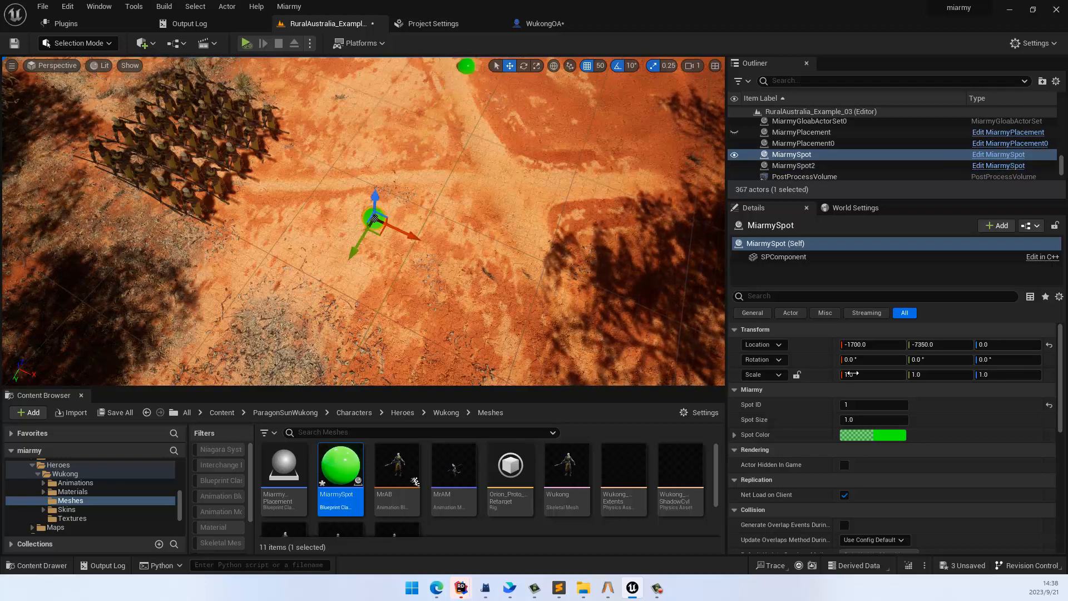
left_click(862, 404)
type("2")
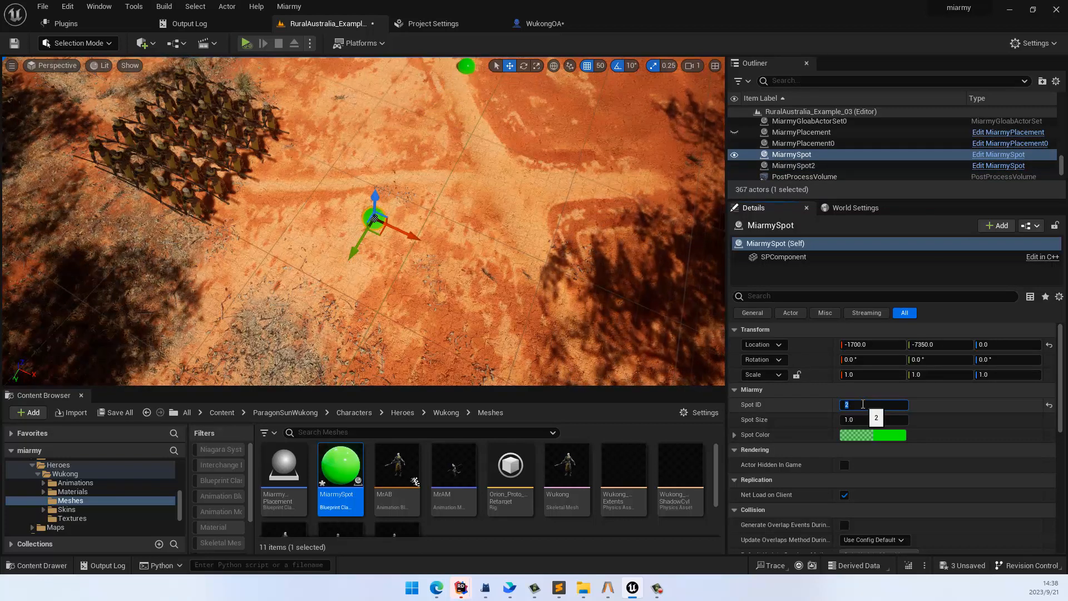
Step: Change the Spot Color of the spot with ID 2 to blue, hex sRGB 3E40FF64
right_click_drag(585, 236, 581, 224)
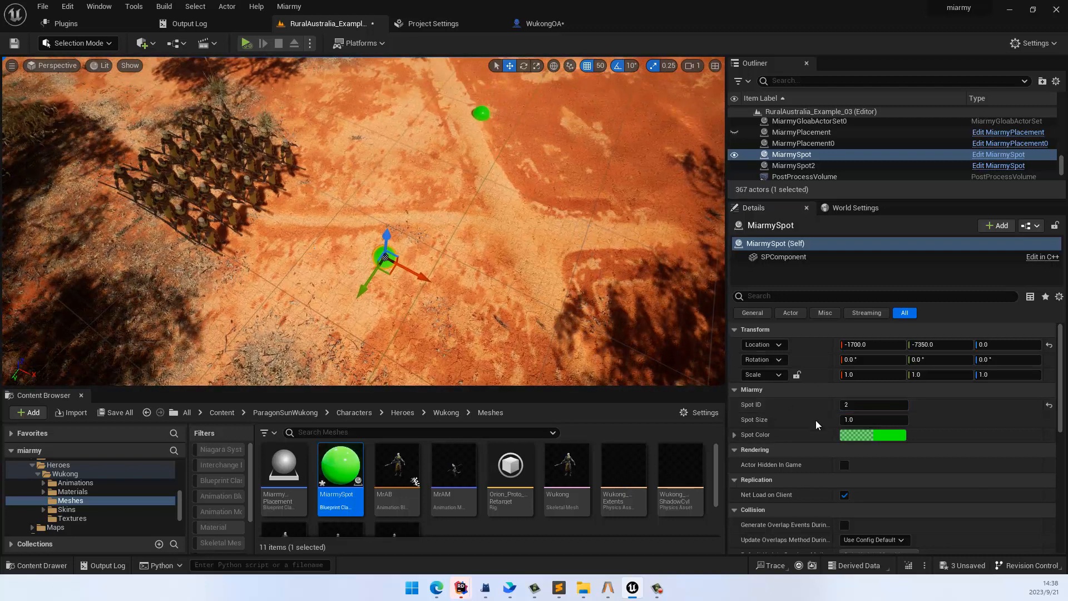
left_click(890, 435)
left_click(688, 333)
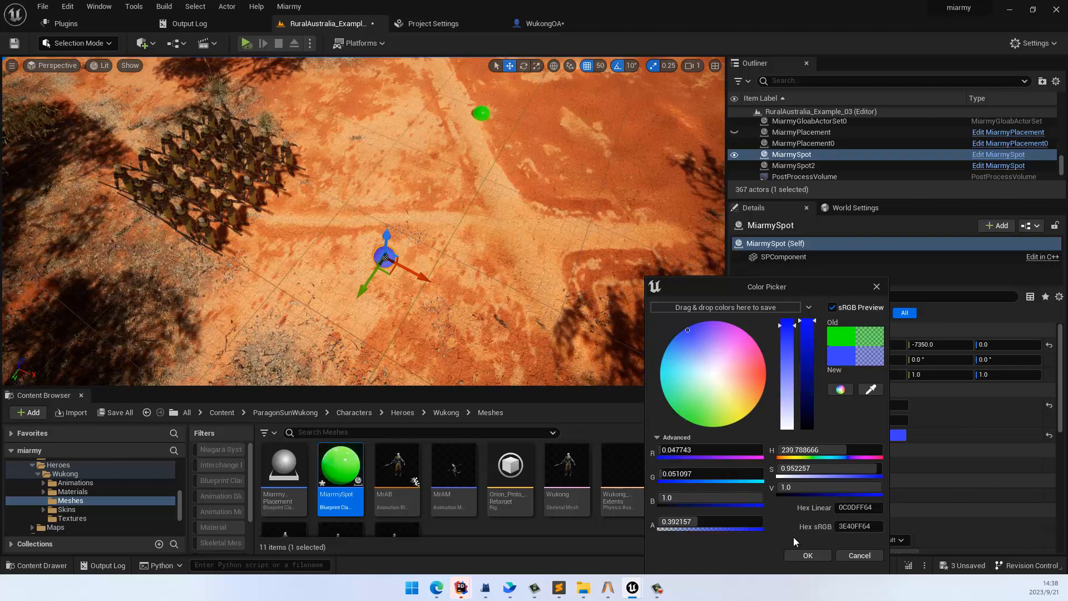
left_click(808, 555)
Step: Simulate the level to test how the agents react to the blue and green spots, and stop the run
right_click_drag(364, 198, 361, 189)
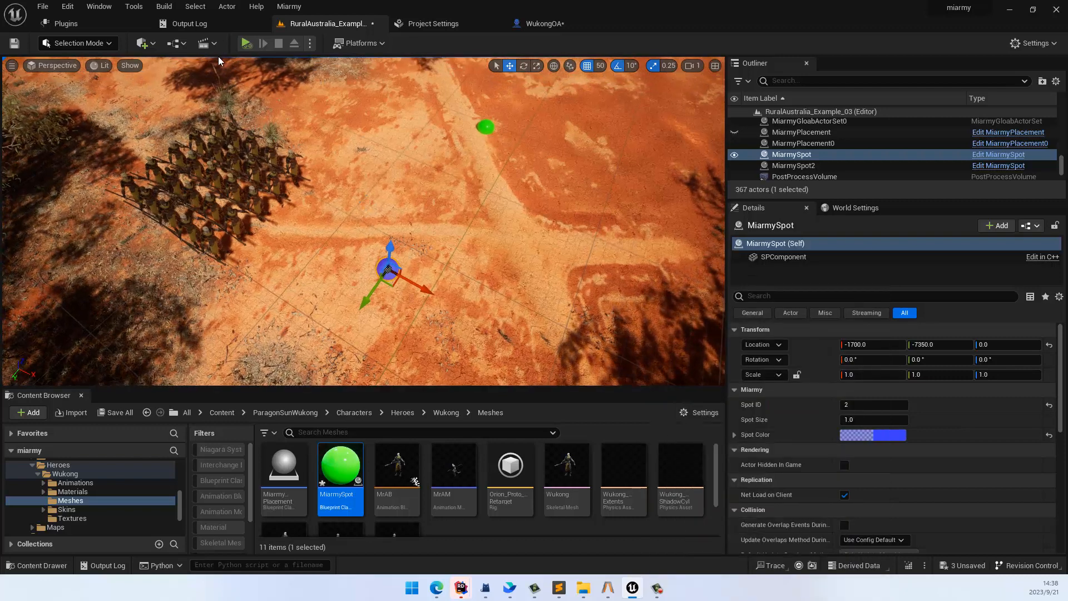
left_click(247, 42)
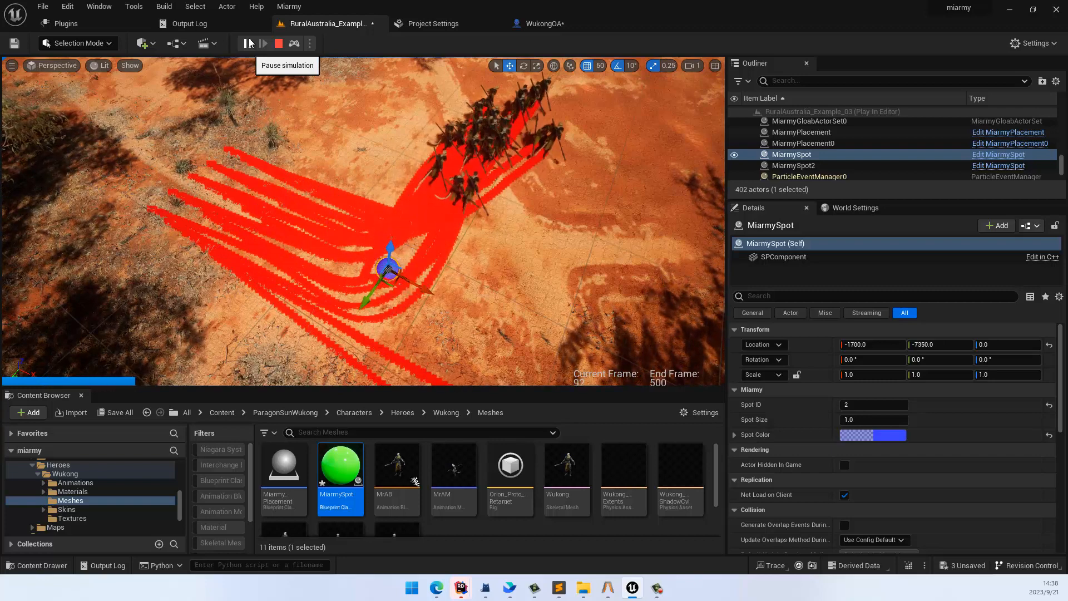
left_click(278, 44)
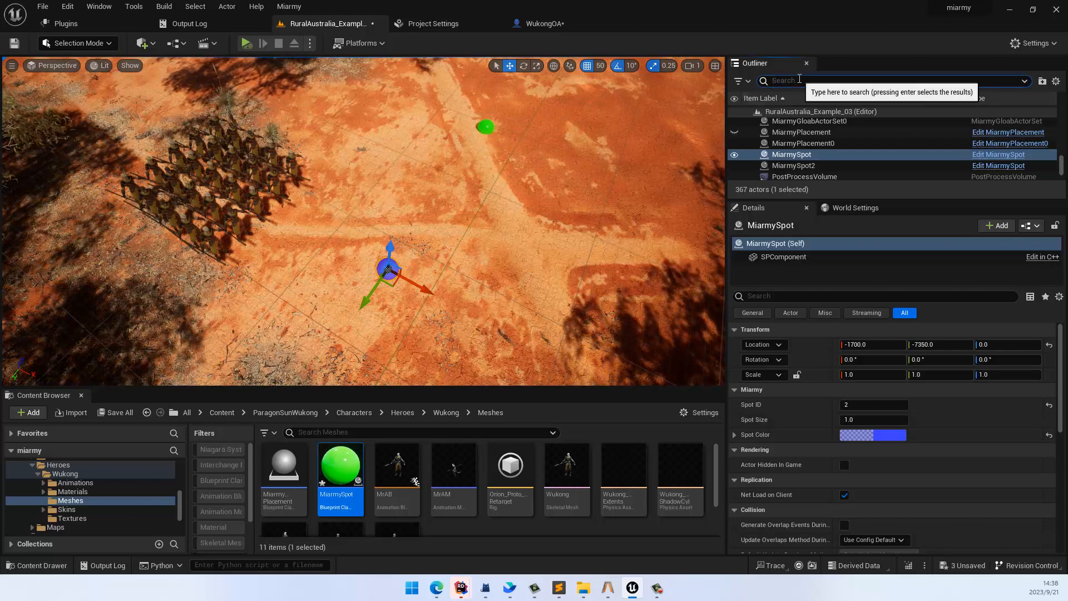
Step: Find MiarmyGloabActorSet0 in the level by filtering actors for "gl" and turn off its Miarmy Self Collision
left_click(799, 79)
type("gl")
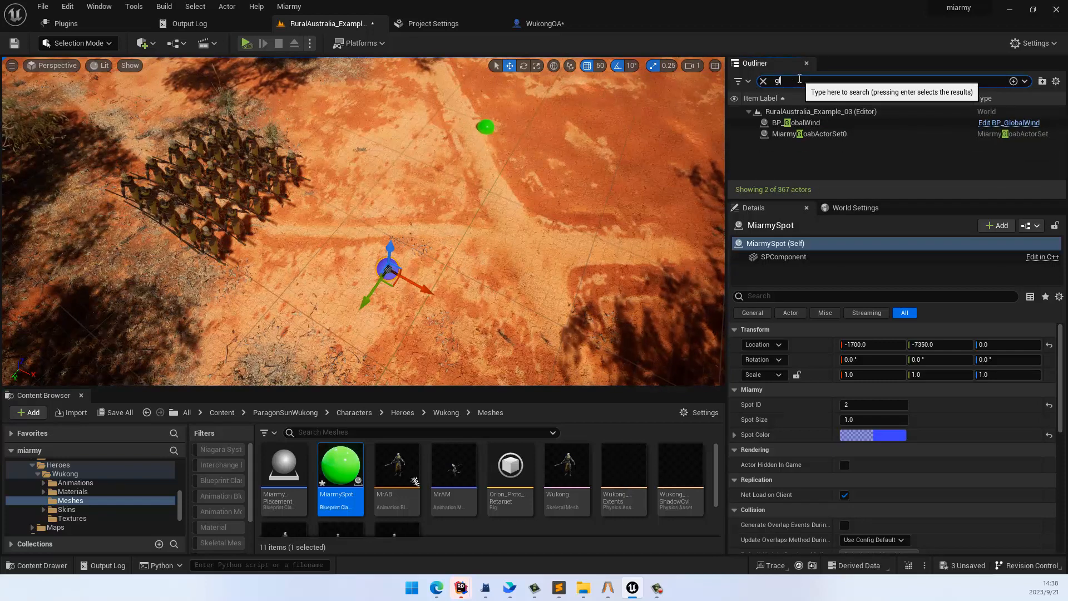
key("BackSpace")
key("BackSpace")
type("gl")
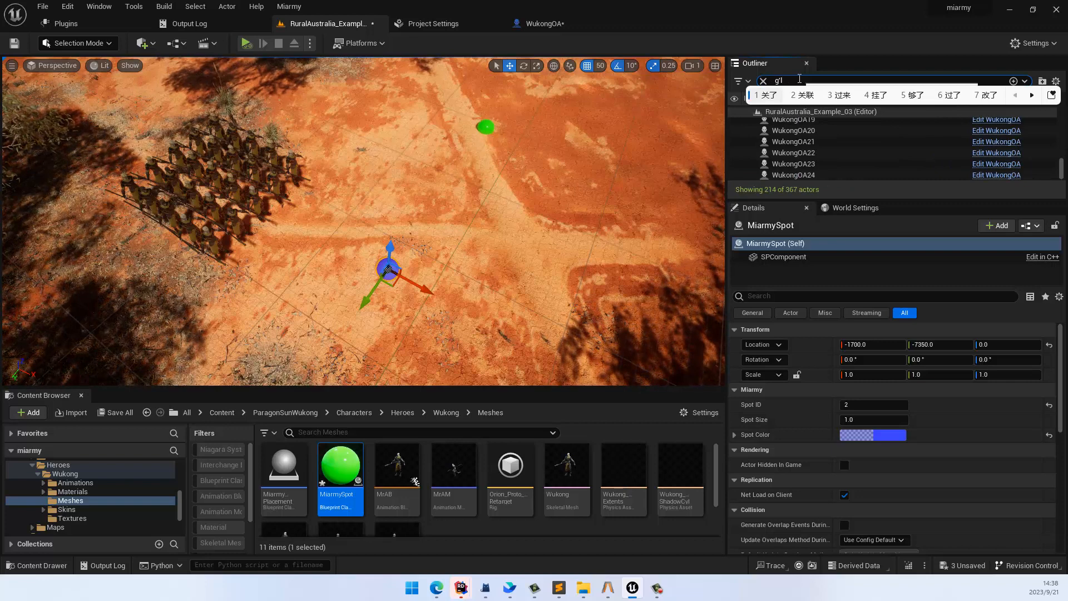
key("Escape")
type("gl")
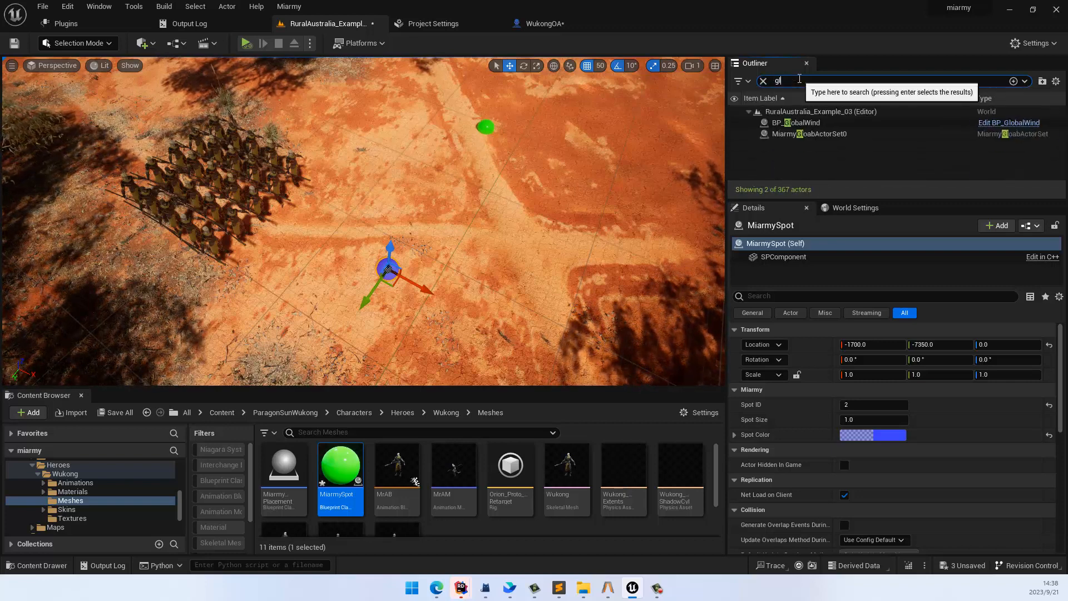
left_click(810, 136)
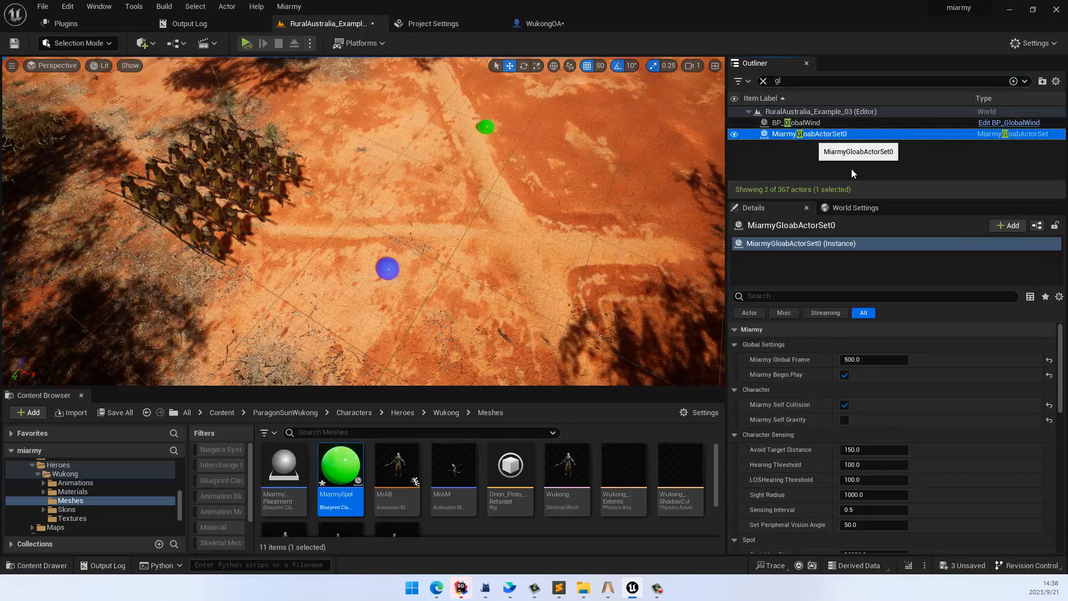
left_click(844, 404)
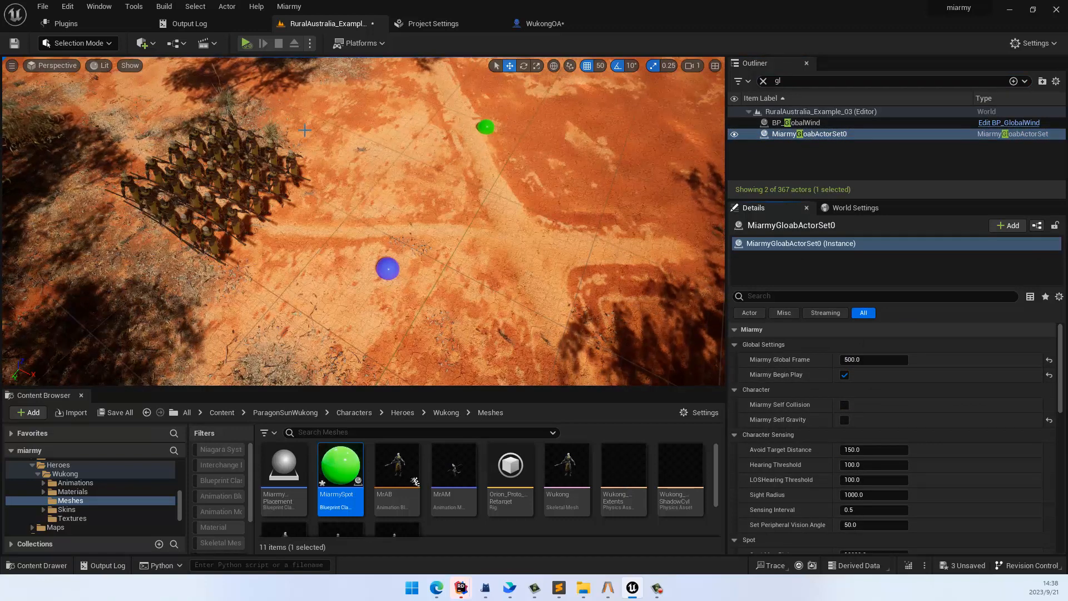
Step: Simulate the level again to test the agents' spot behaviour without self collision
left_click(246, 43)
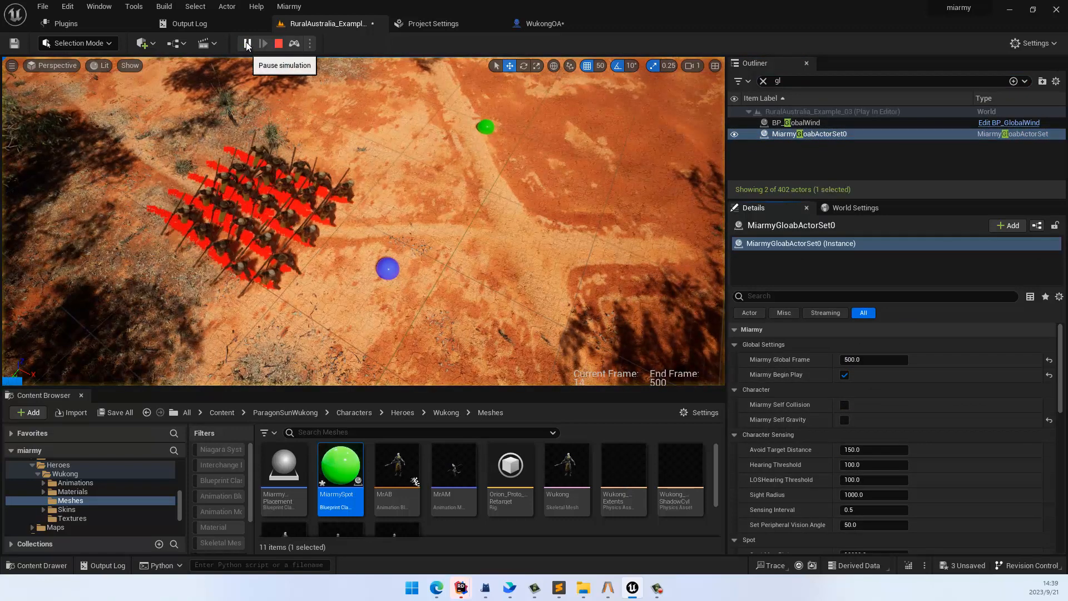